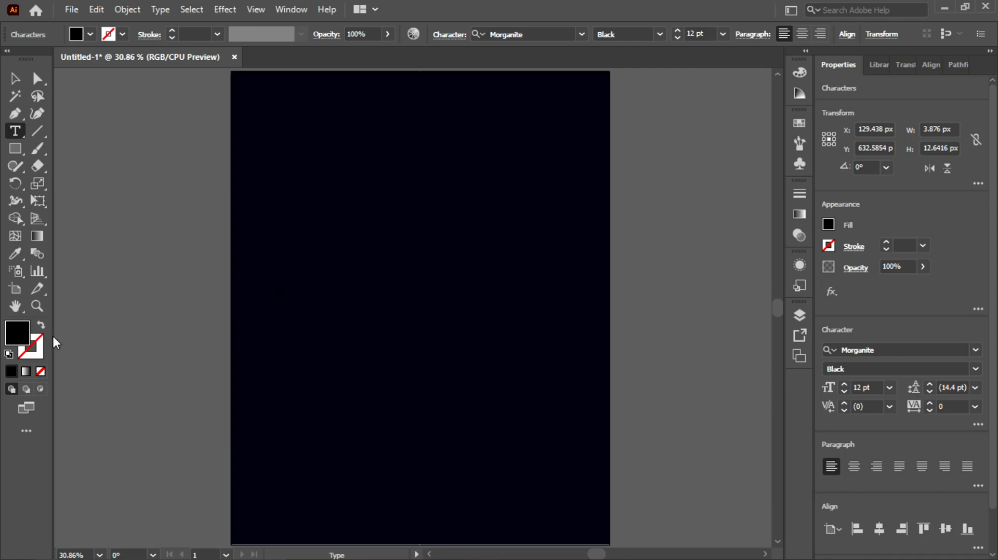
Step: Try to set the fill colour of the text to white (FFFFFF)
double_click(20, 335)
drag(319, 213, 297, 181)
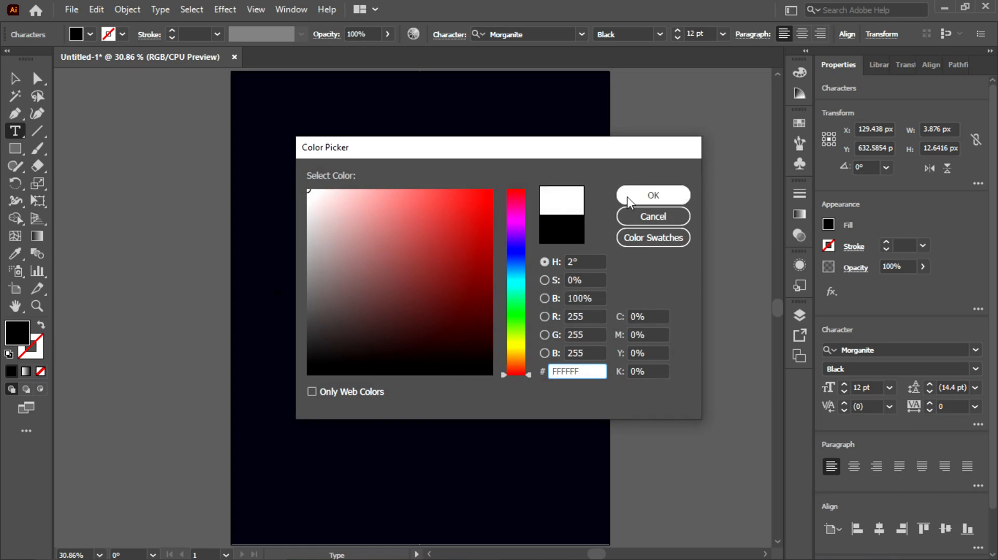
click(653, 196)
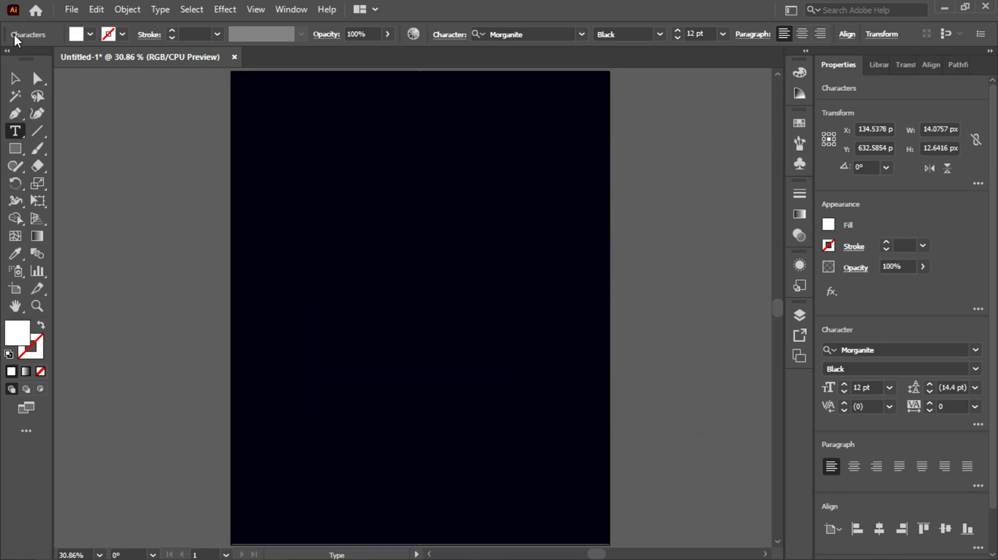
Step: Enlarge the FILLED text proportionally to about 707 by 635 px and move it near the middle of the artboard
click(15, 79)
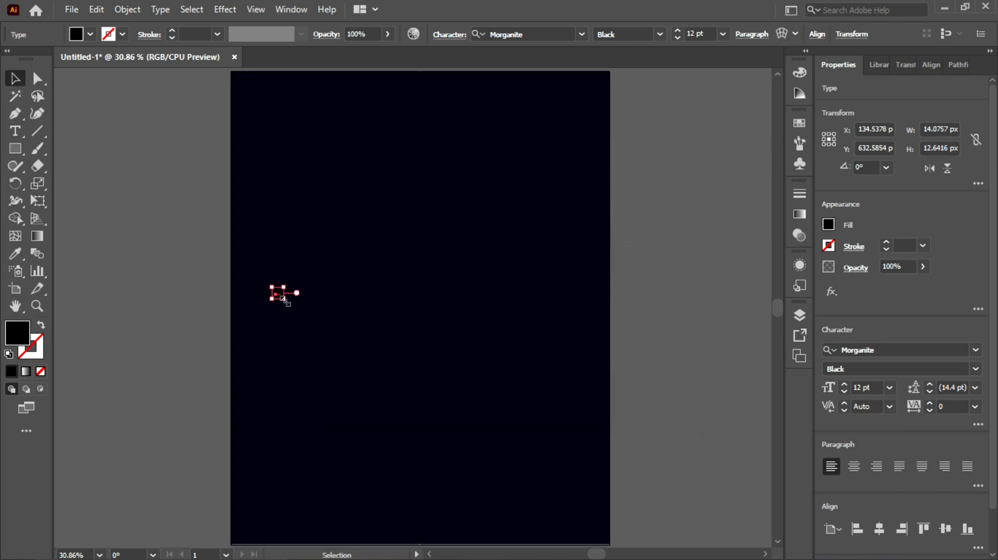
drag(284, 297, 509, 445)
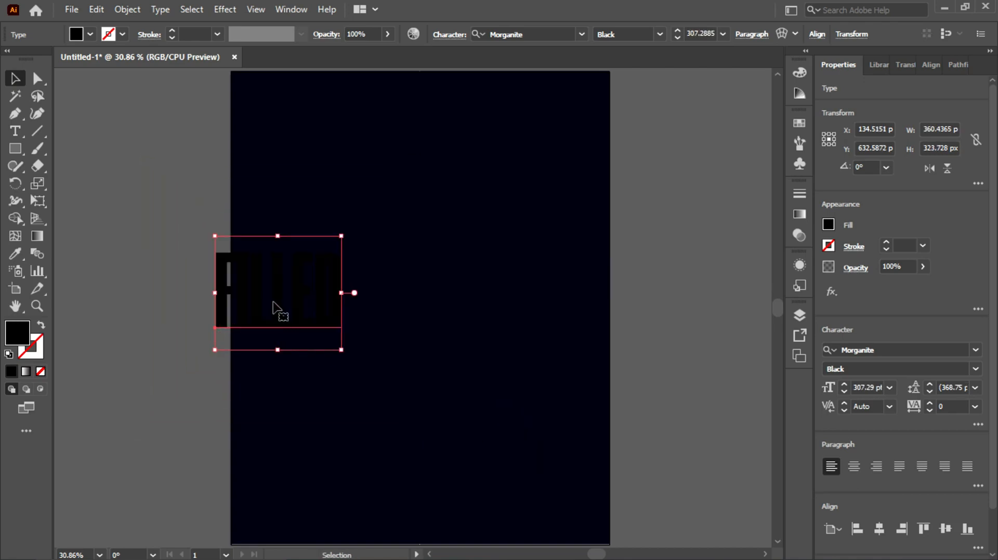
drag(276, 305, 407, 300)
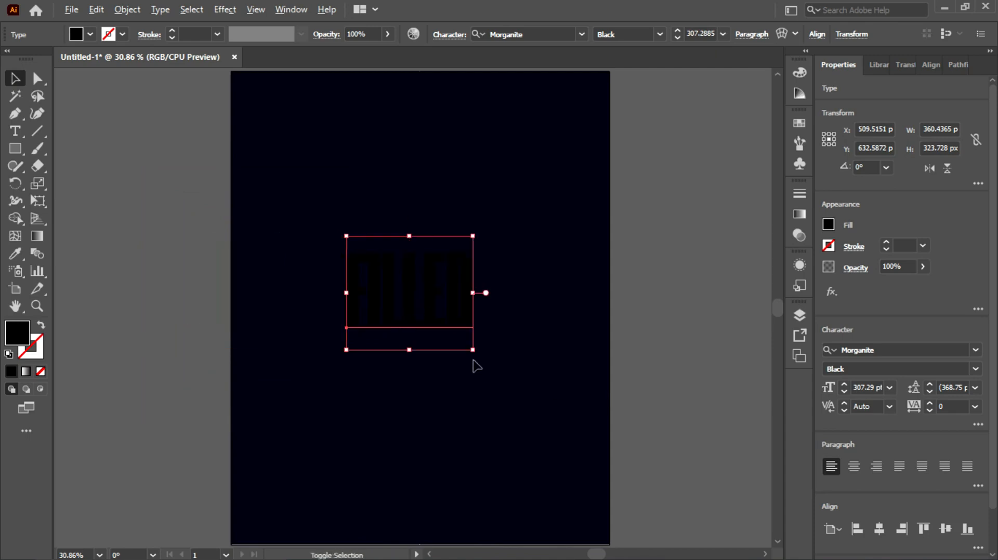
drag(473, 350, 533, 404)
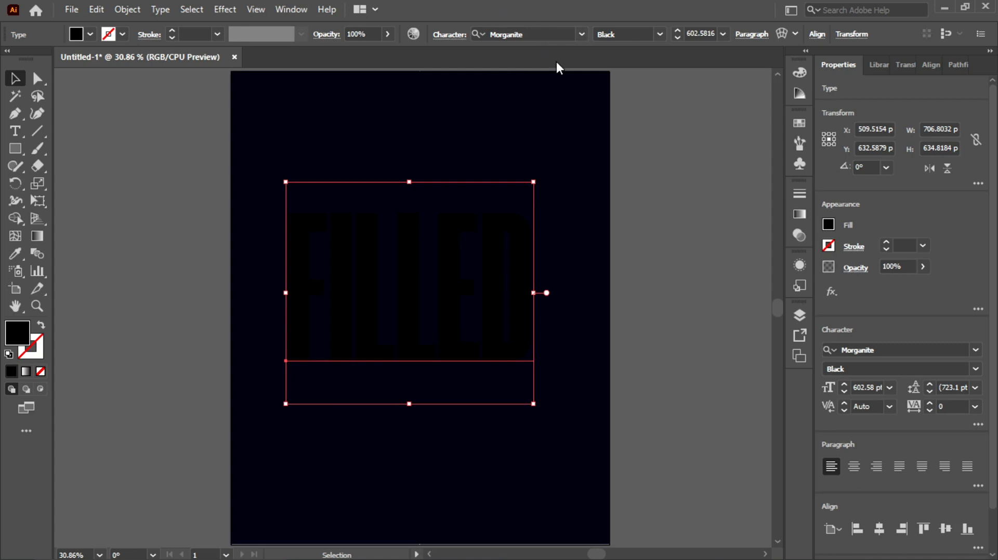
Step: Set the font of the FILLED text to Morganite Black, searching the fonts for "morga"
click(581, 38)
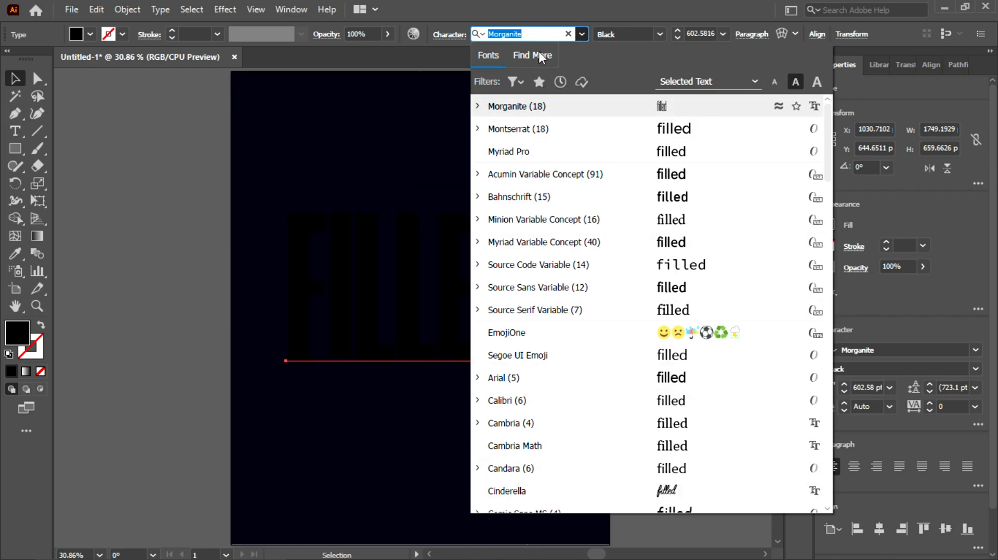
text(morga)
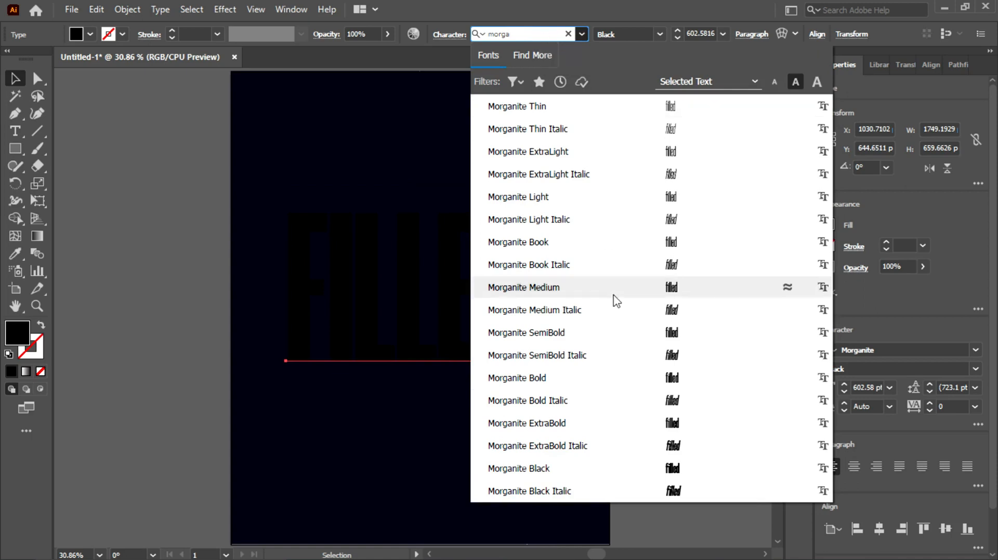
click(574, 469)
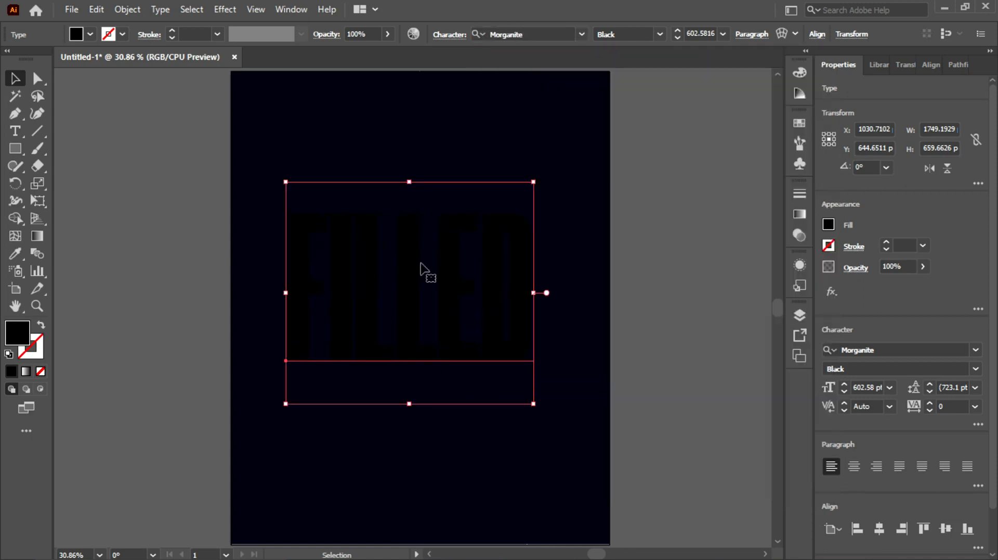
Step: Fill the FILLED text with the orange colour EF5906
double_click(26, 335)
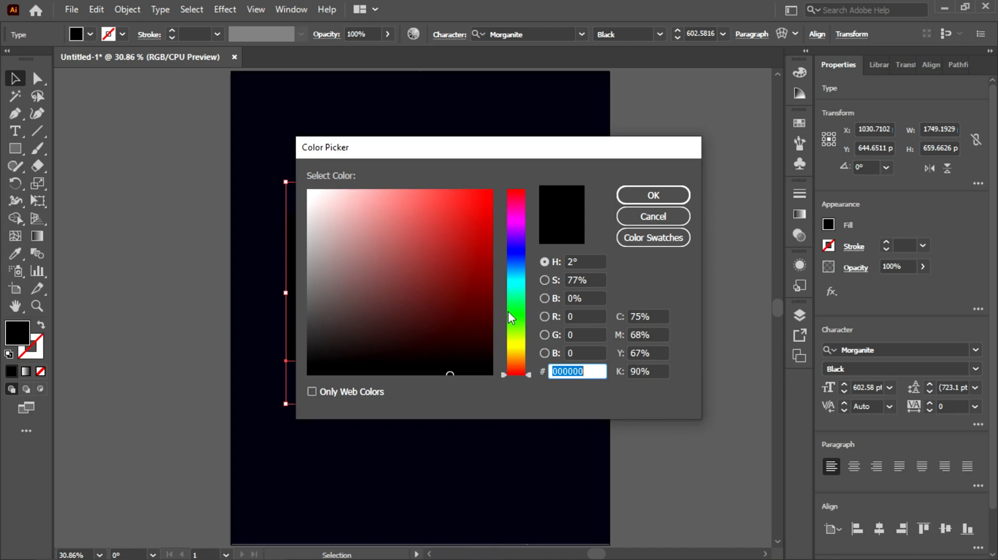
click(520, 278)
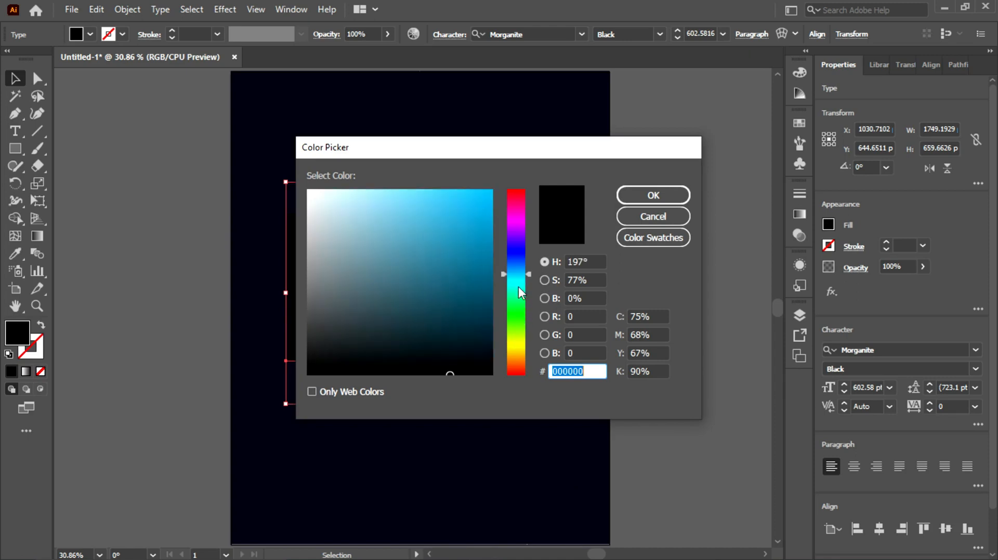
click(513, 355)
drag(513, 354, 520, 365)
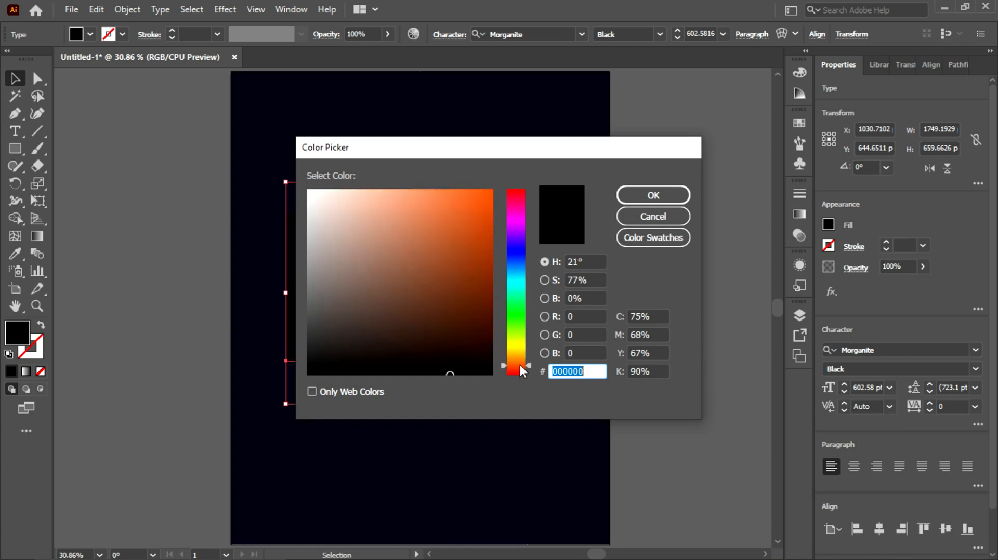
click(488, 195)
click(489, 201)
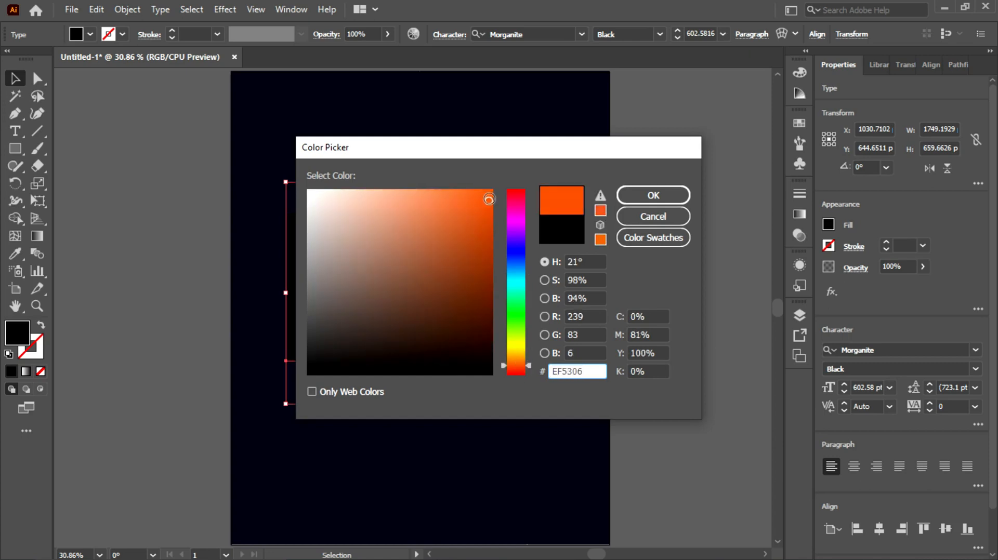
click(516, 363)
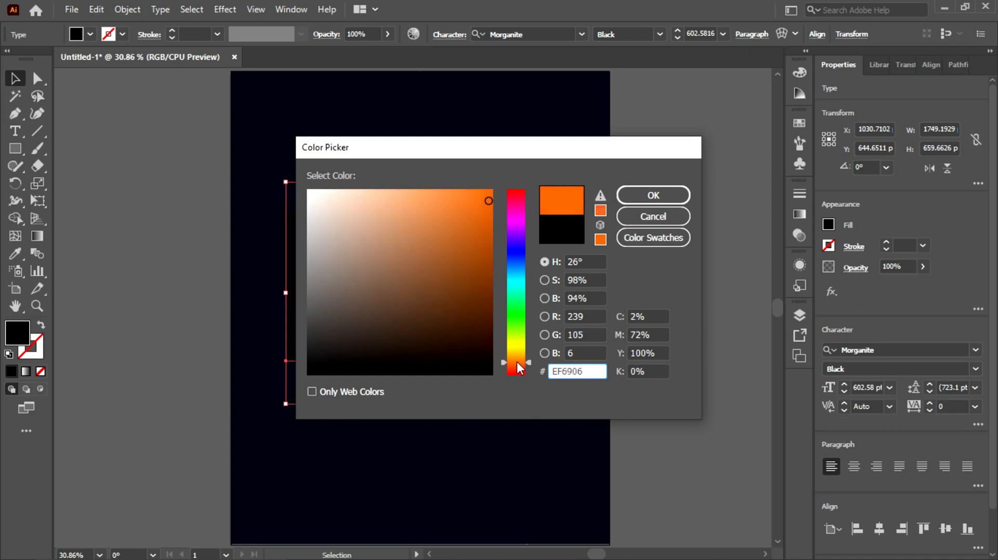
drag(518, 362, 518, 364)
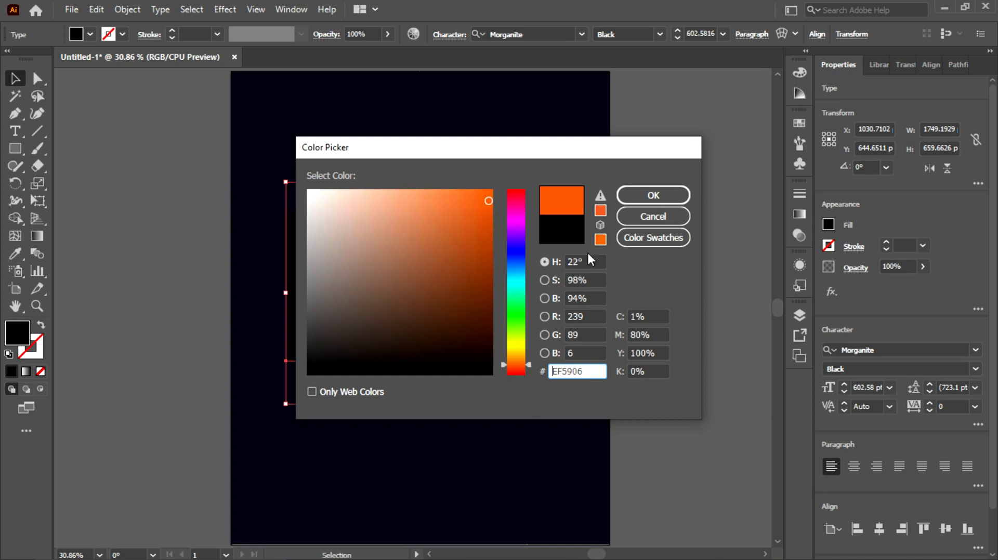
click(631, 196)
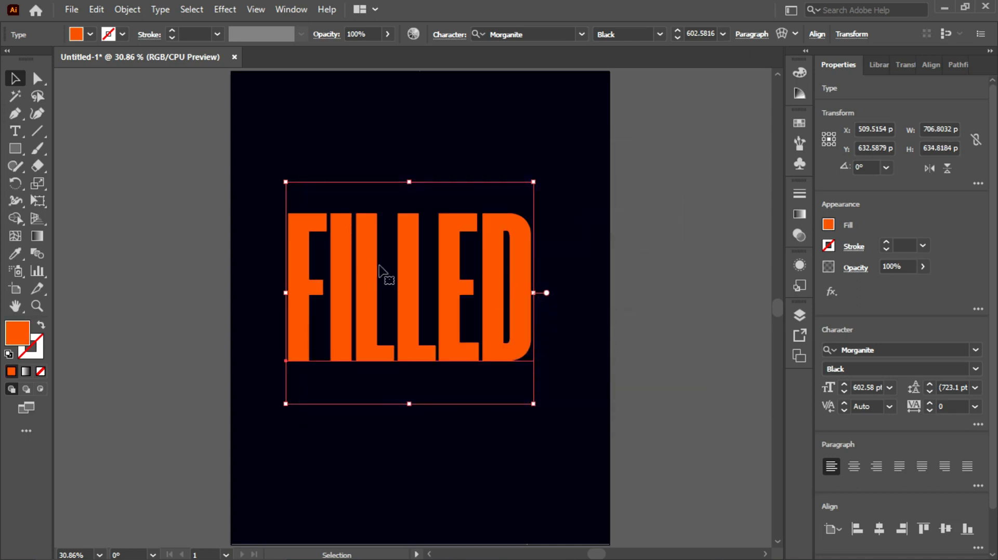
Step: Convert the FILLED text to outlines and deselect it
click(191, 315)
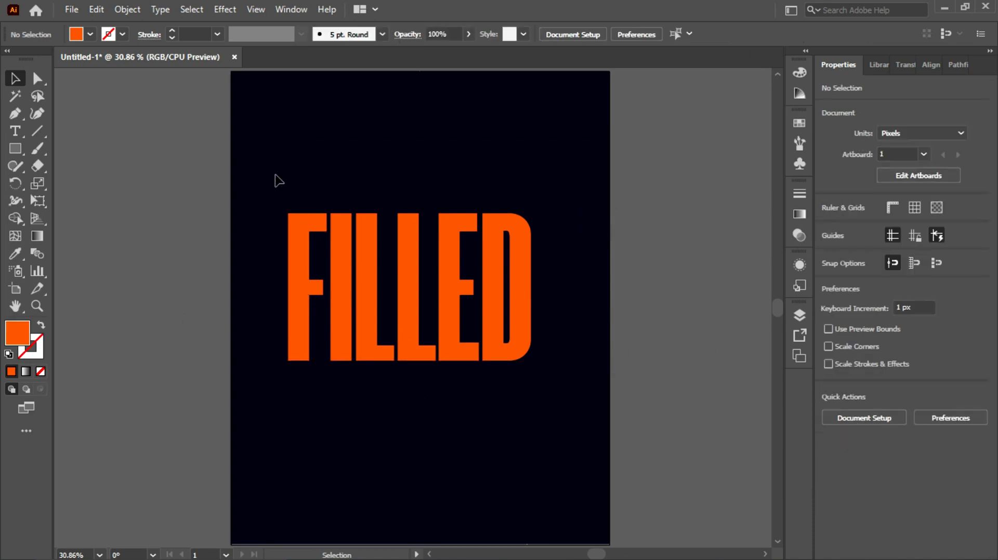
drag(277, 179, 601, 414)
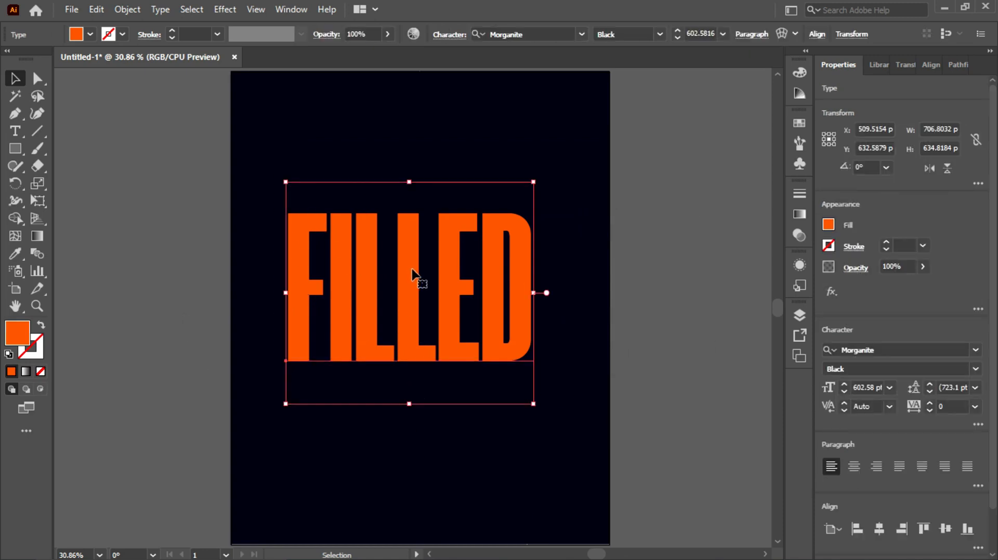
right_click(412, 271)
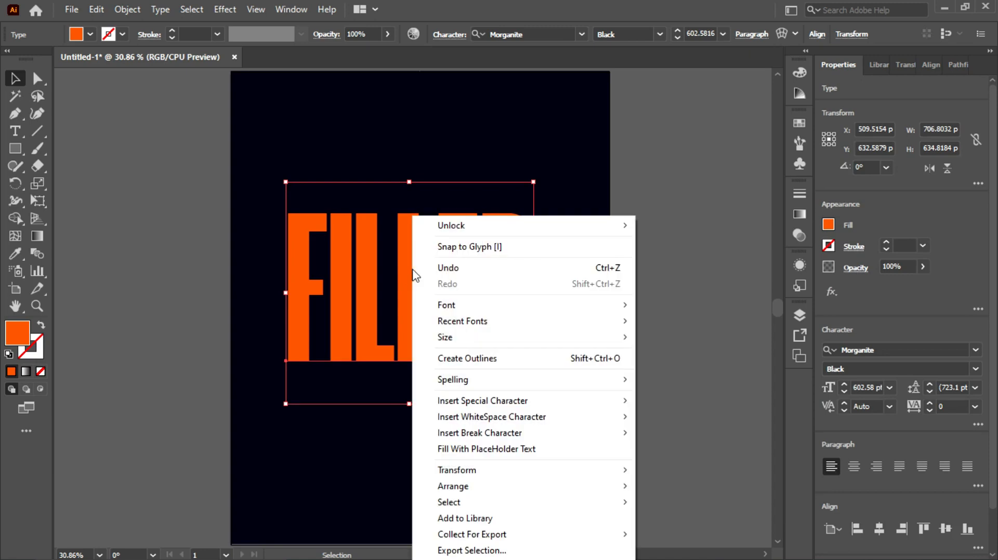
click(467, 360)
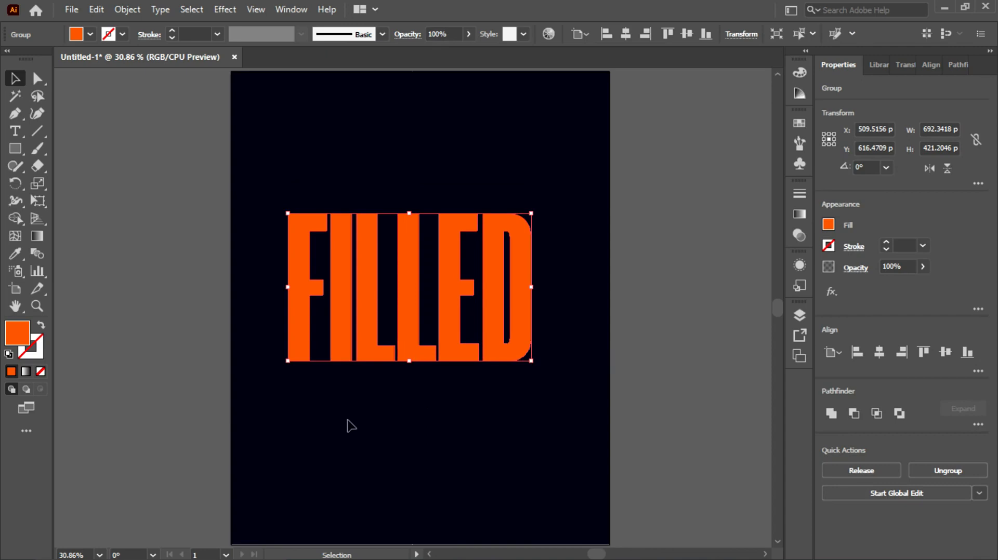
click(122, 292)
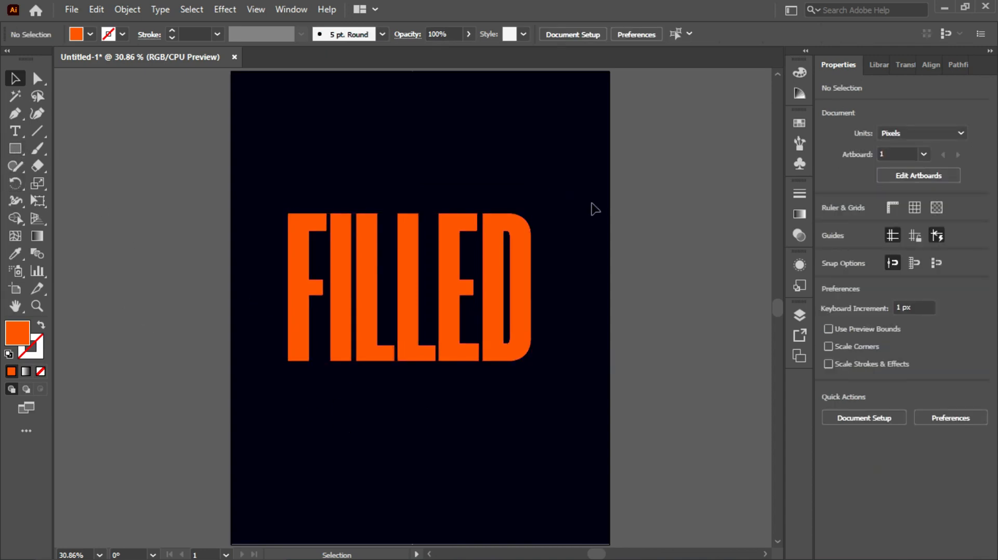
Step: On Layer 3, draw a rectangle about 898 by 353 px over the upper half of the FILLED letters
click(799, 318)
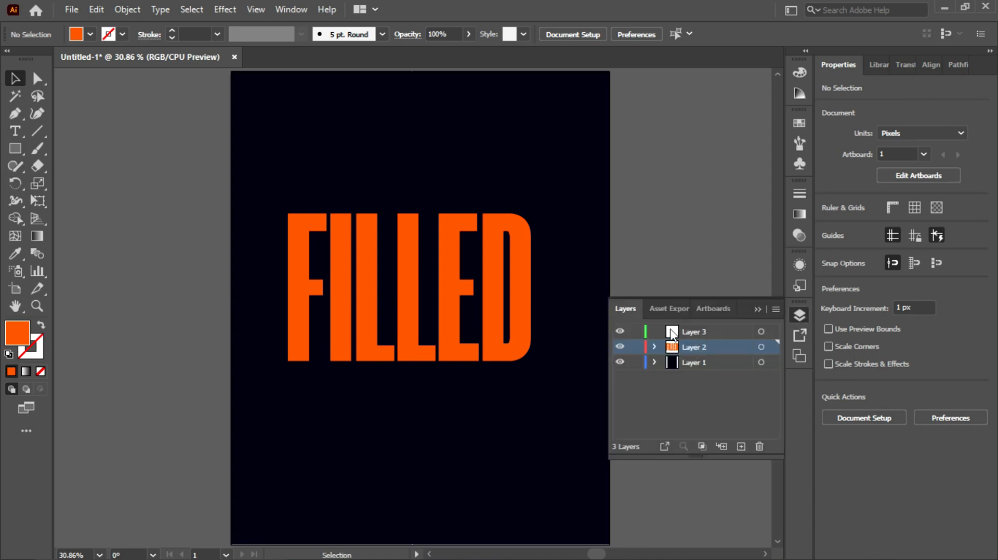
click(693, 333)
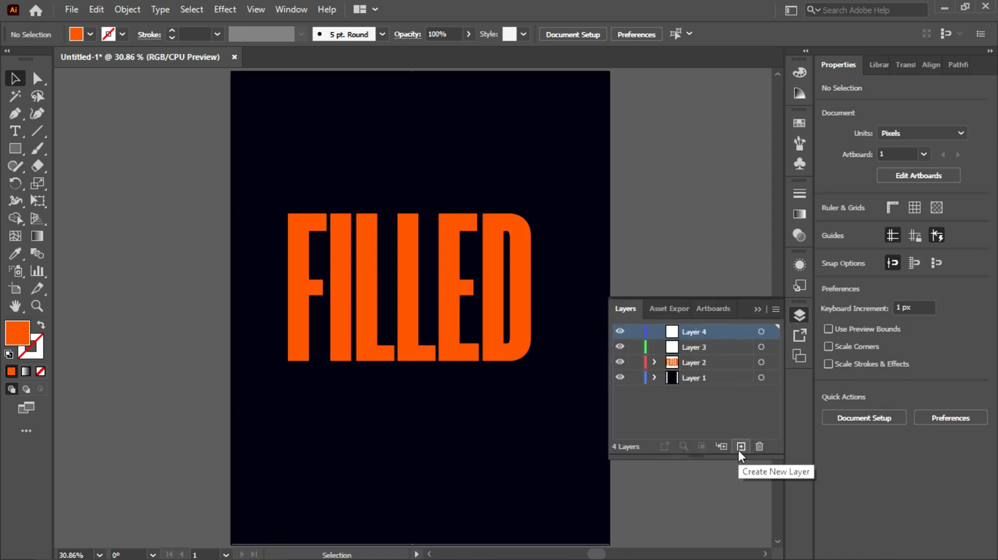
click(757, 309)
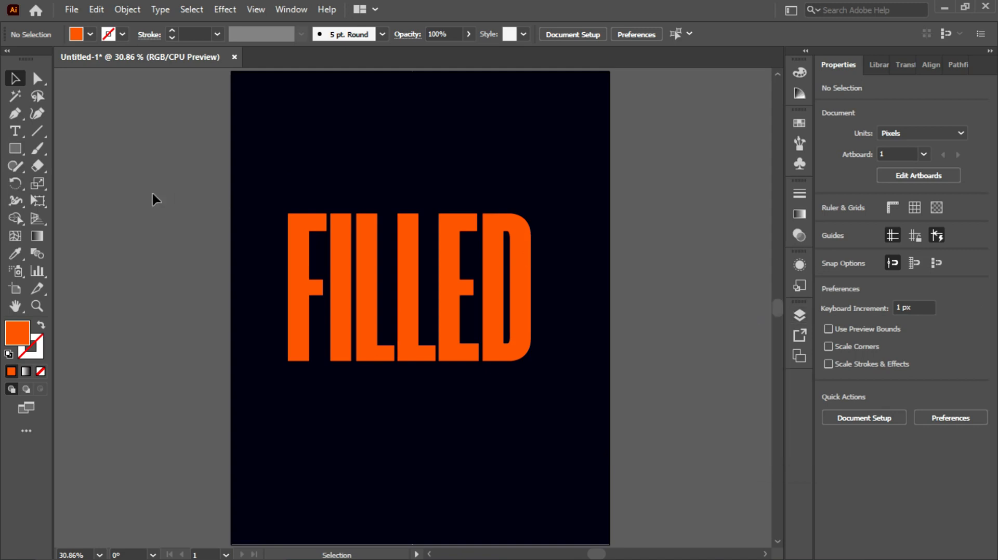
click(15, 150)
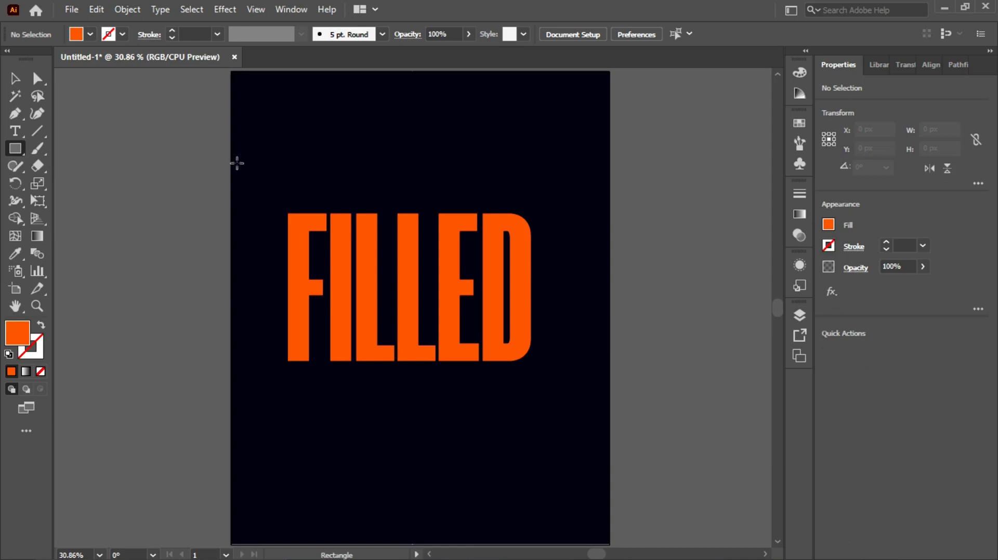
drag(239, 164, 554, 287)
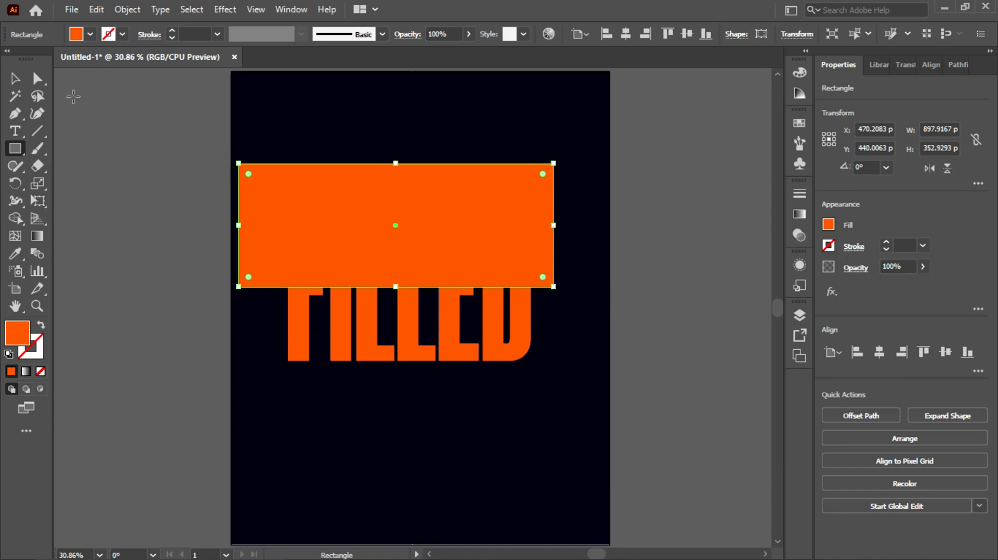
Step: Select the rectangle together with the outlined letters and bring up the Pathfinder operations
click(18, 85)
drag(274, 102, 561, 384)
click(956, 65)
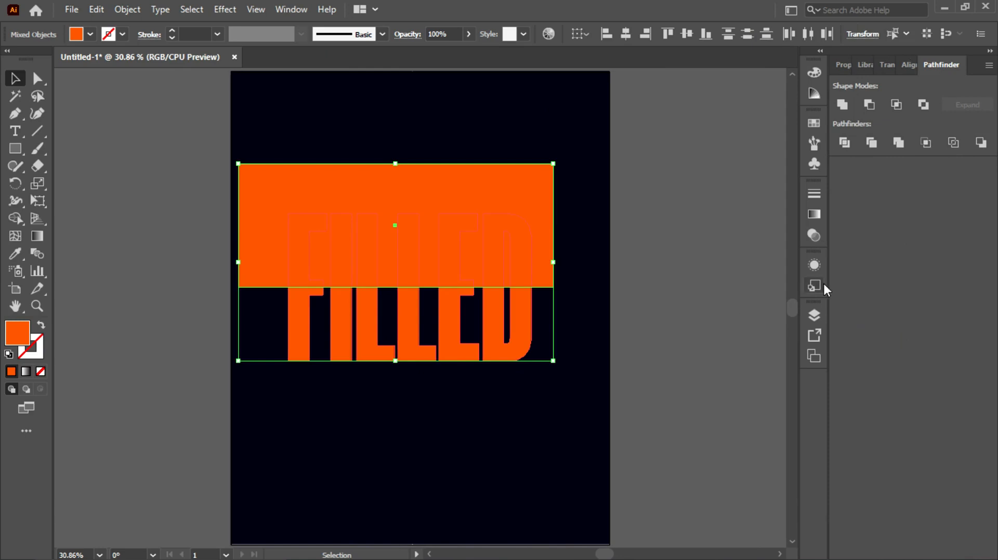
click(791, 11)
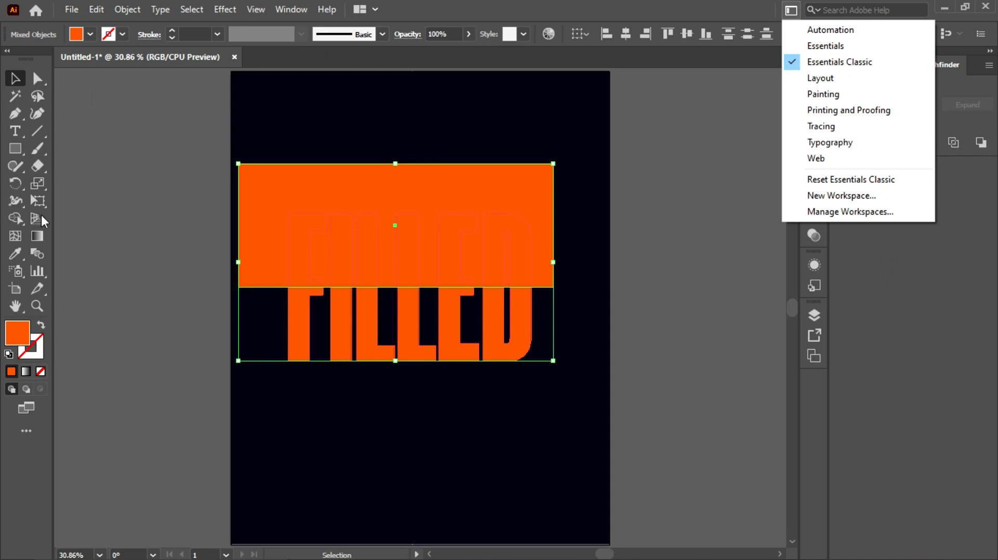
click(878, 303)
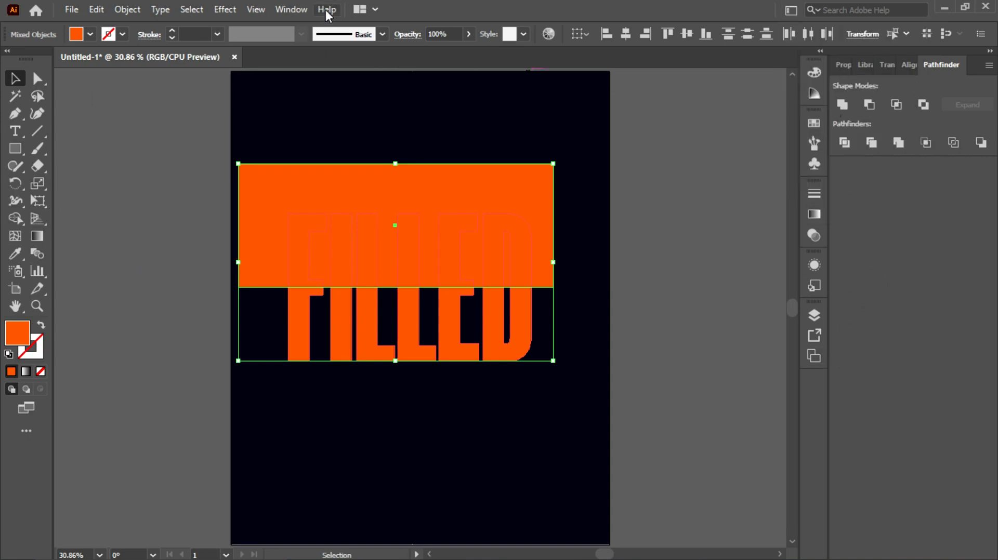
click(286, 14)
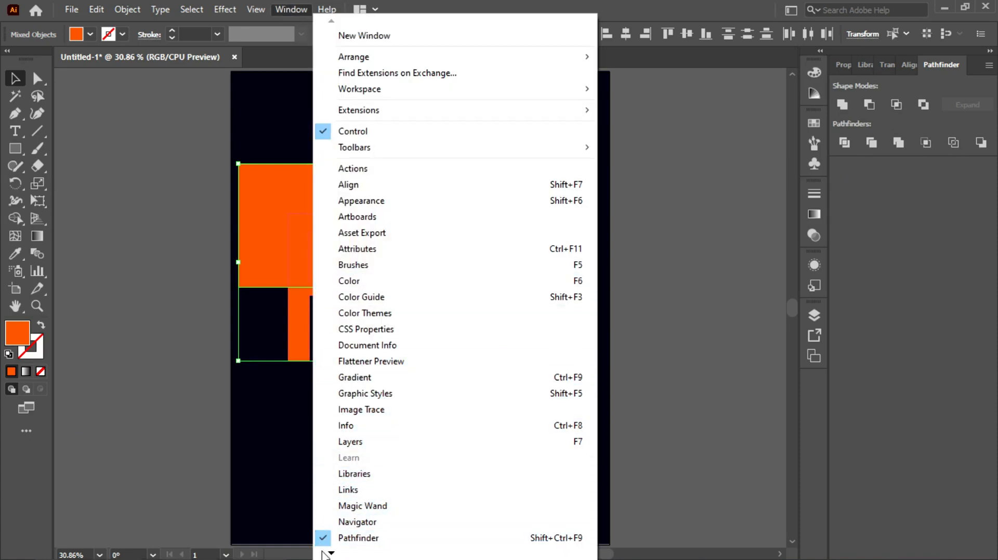
mouse_move(331, 555)
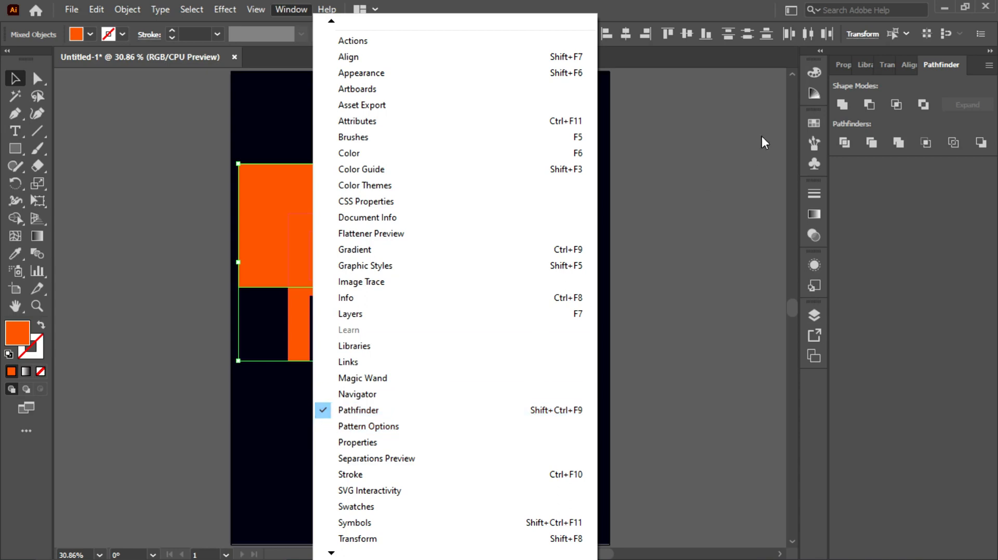
click(690, 262)
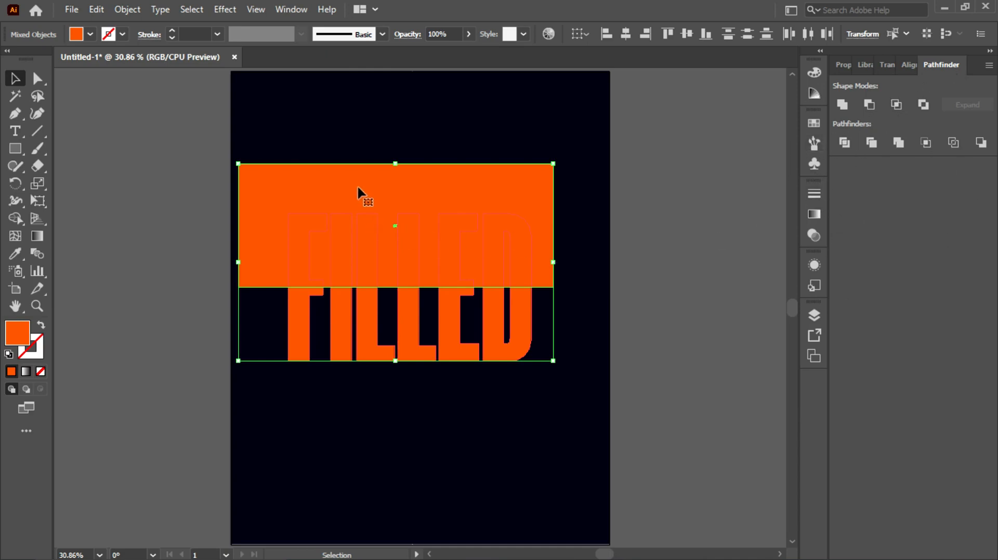
Step: Divide the rectangle and letters along their overlapping edges with Pathfinder and ungroup the resulting pieces
click(845, 142)
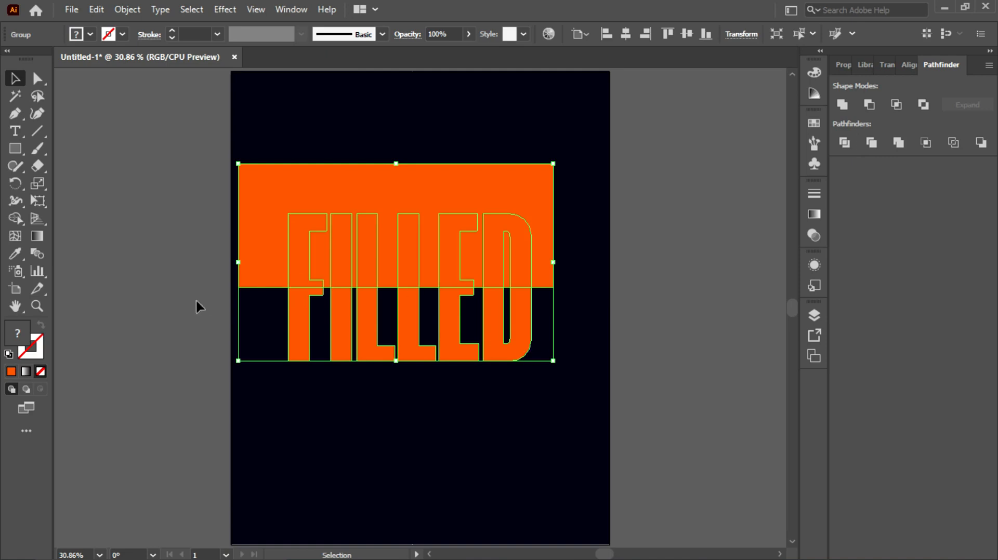
right_click(406, 201)
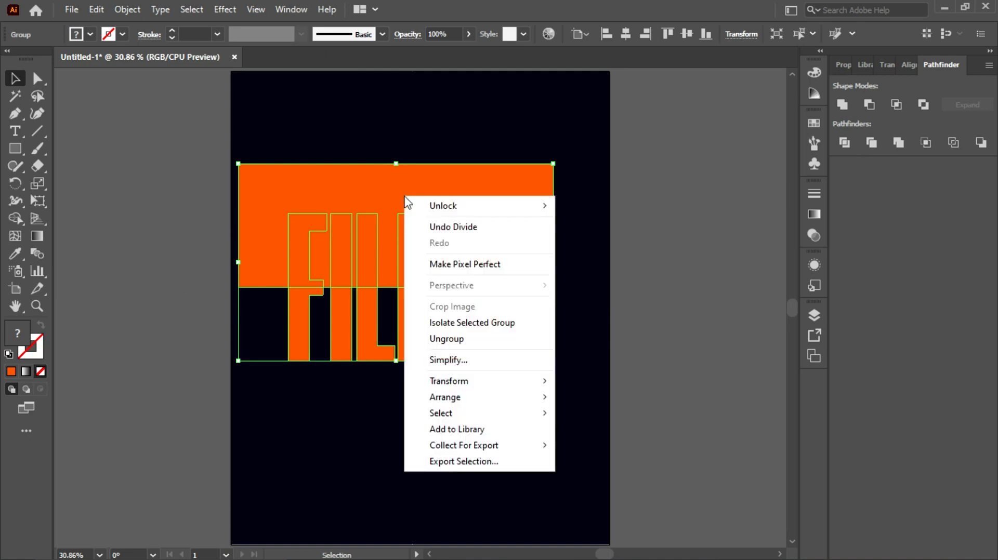
click(455, 341)
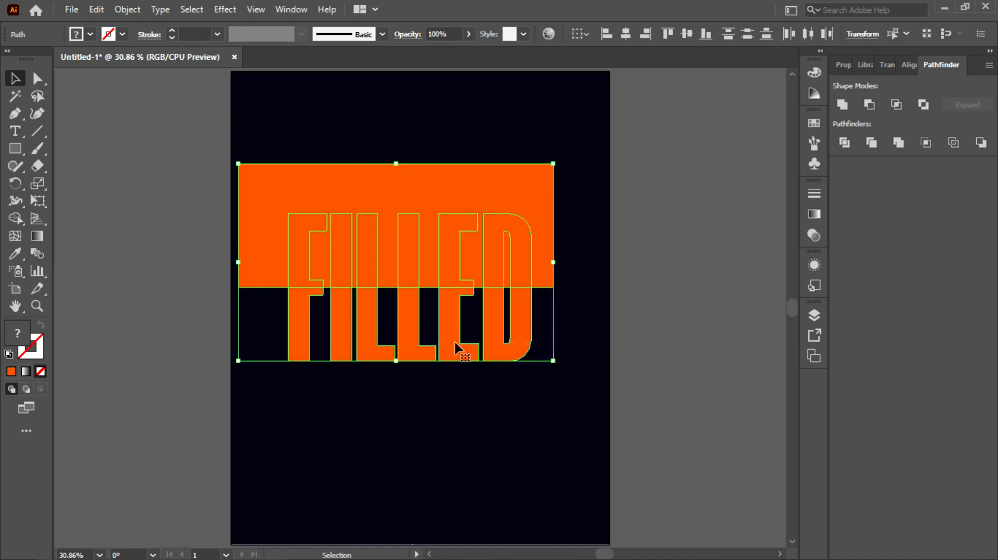
Step: Delete the leftover rectangle area surrounding the upper halves of the FILLED letters
click(423, 435)
click(403, 183)
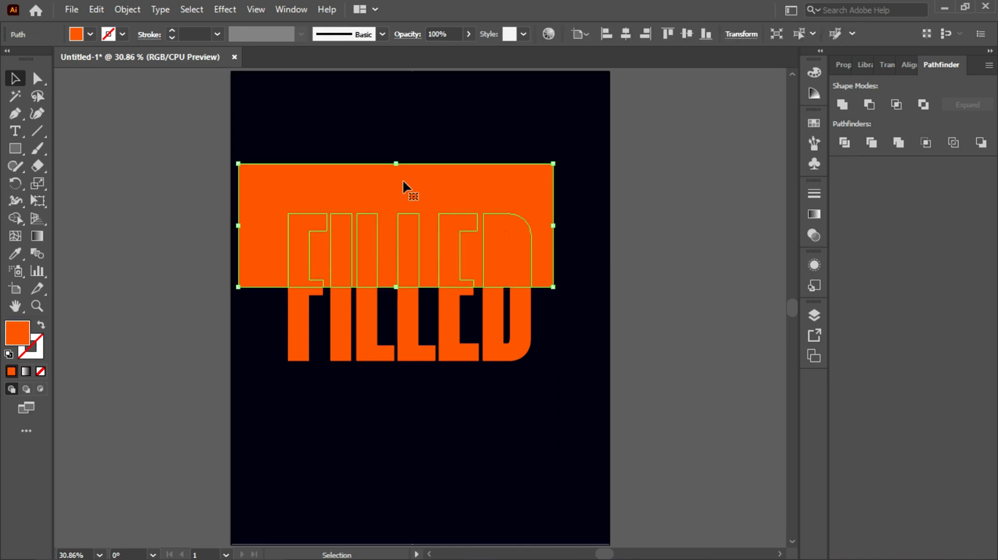
key(Delete)
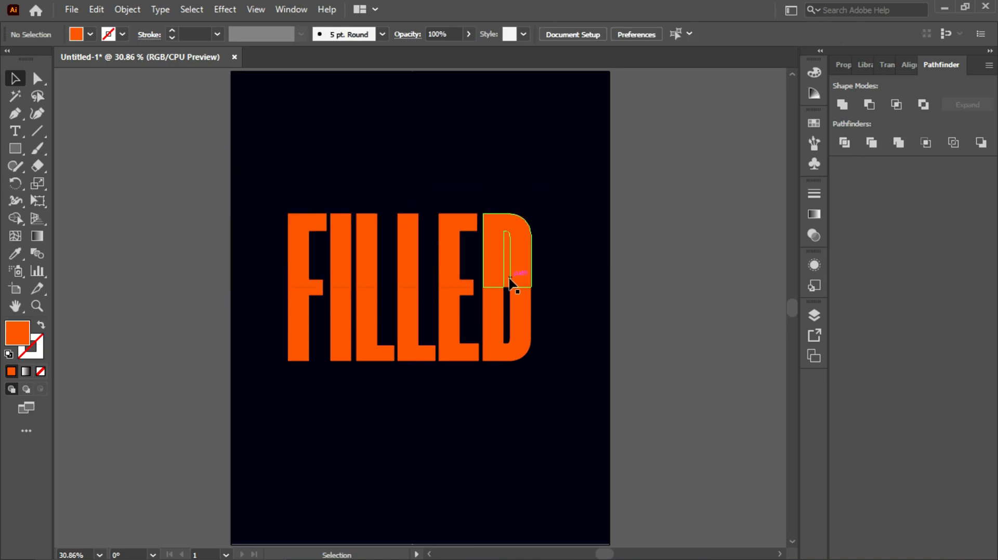
Step: Delete the leftover filled piece inside the upper half of the D's counter
click(37, 306)
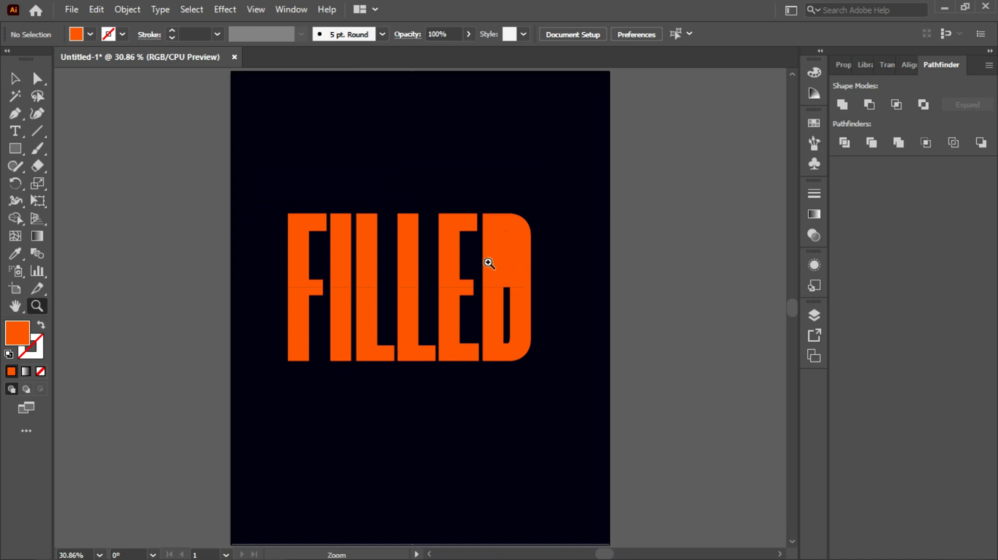
click(503, 271)
click(305, 356)
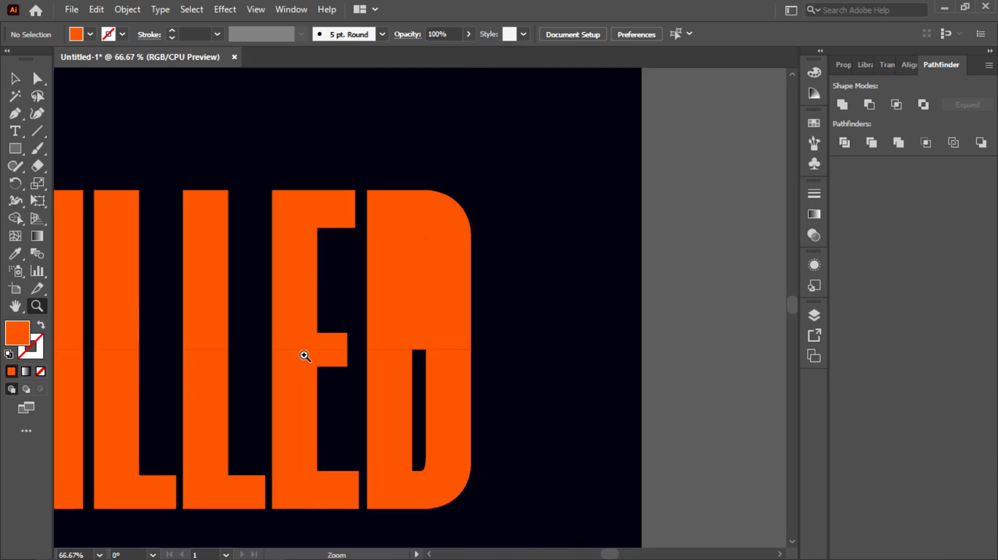
click(37, 79)
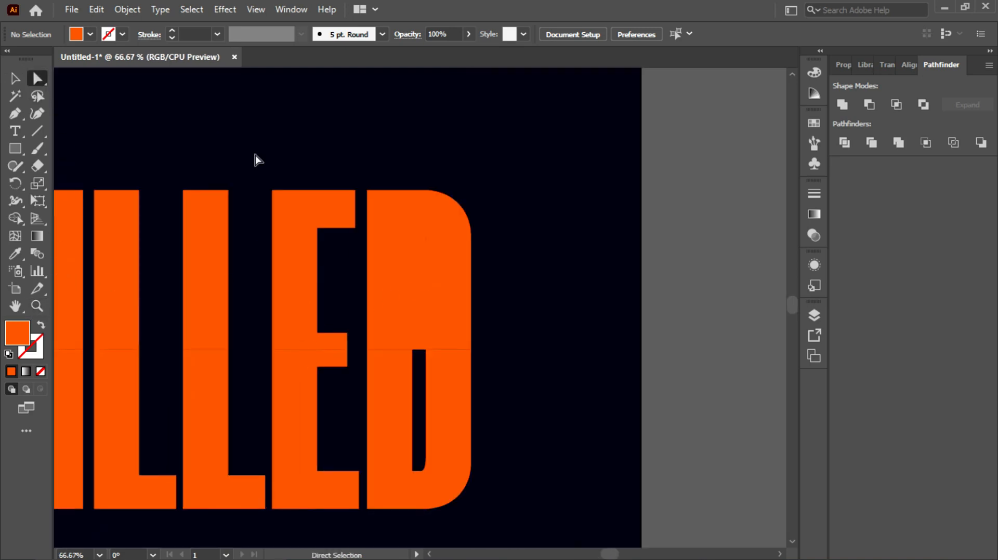
click(419, 312)
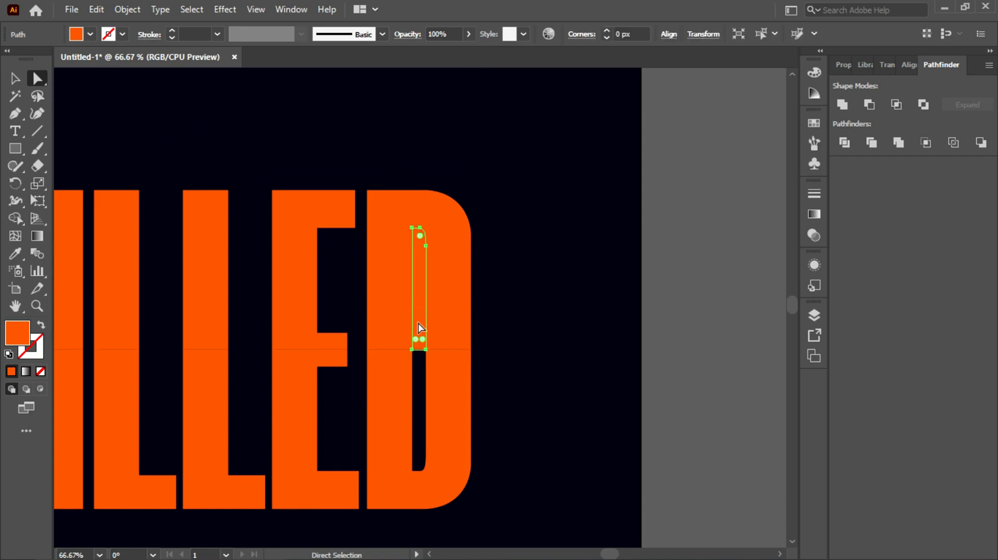
key(Delete)
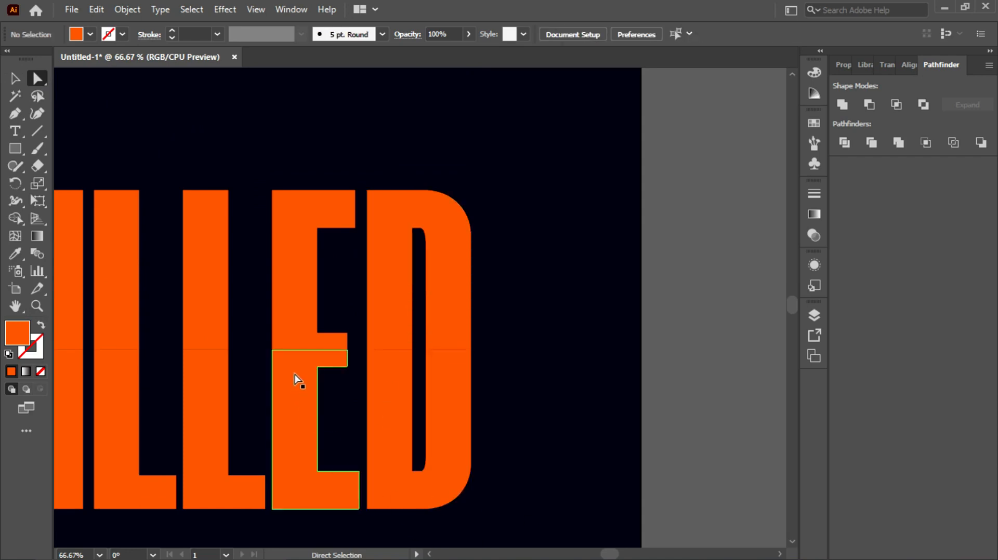
key(ctrl)
key(ctrl+0)
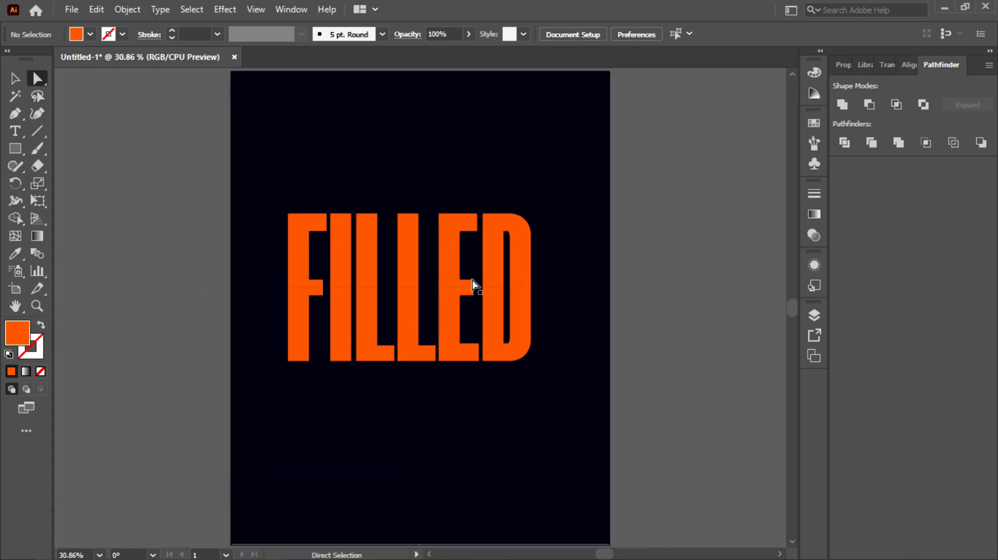
Step: Swap fill and stroke on the upper halves of the letters and set their orange stroke weight to 5 pt
click(15, 78)
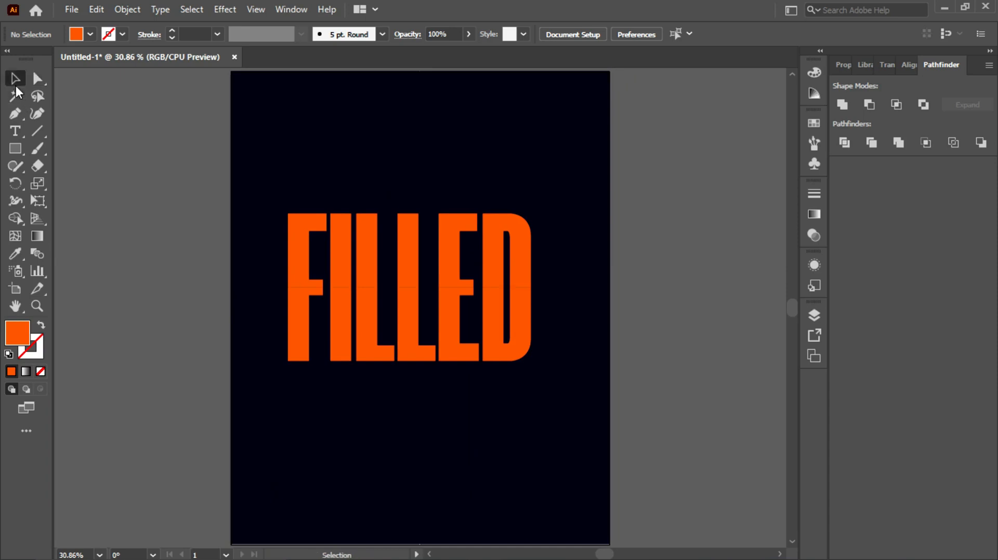
drag(268, 184, 563, 258)
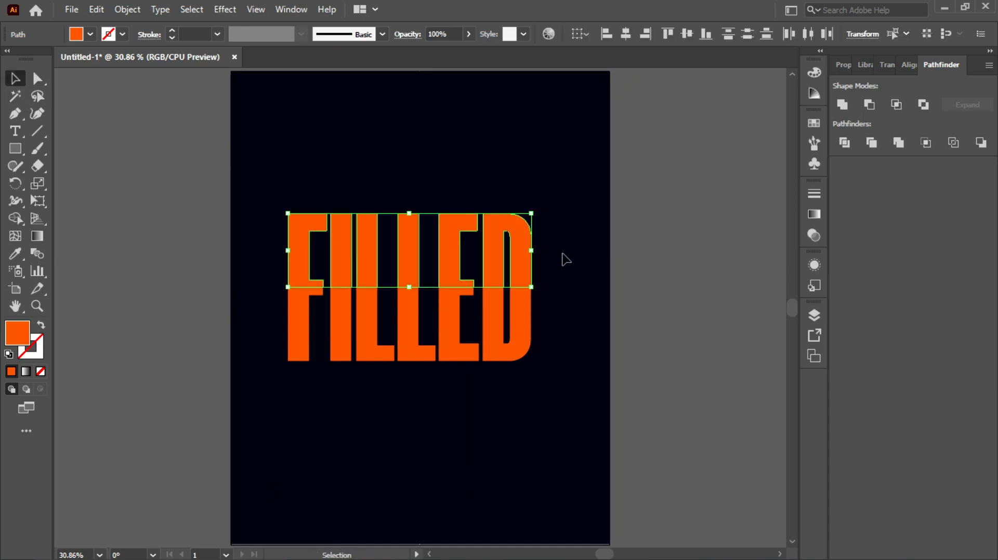
click(45, 323)
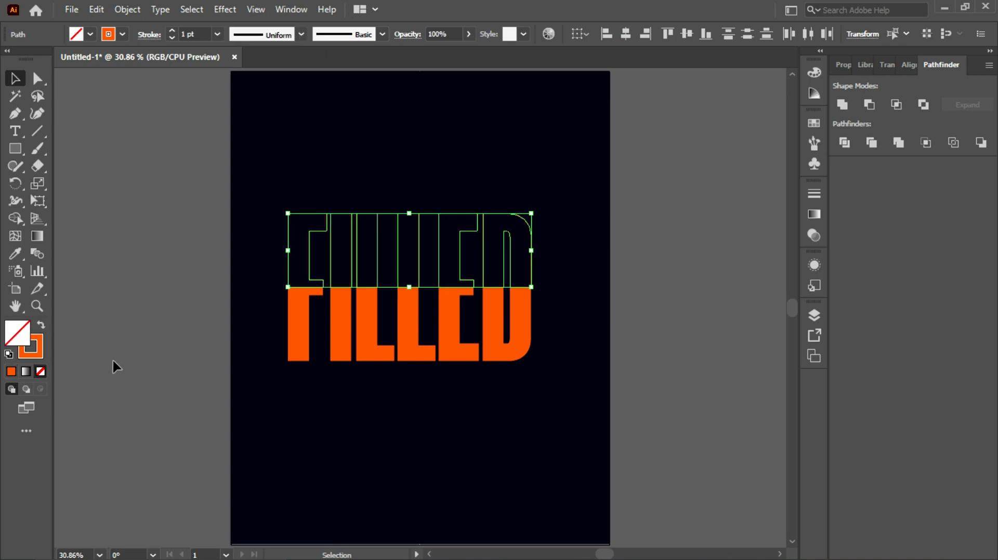
click(838, 70)
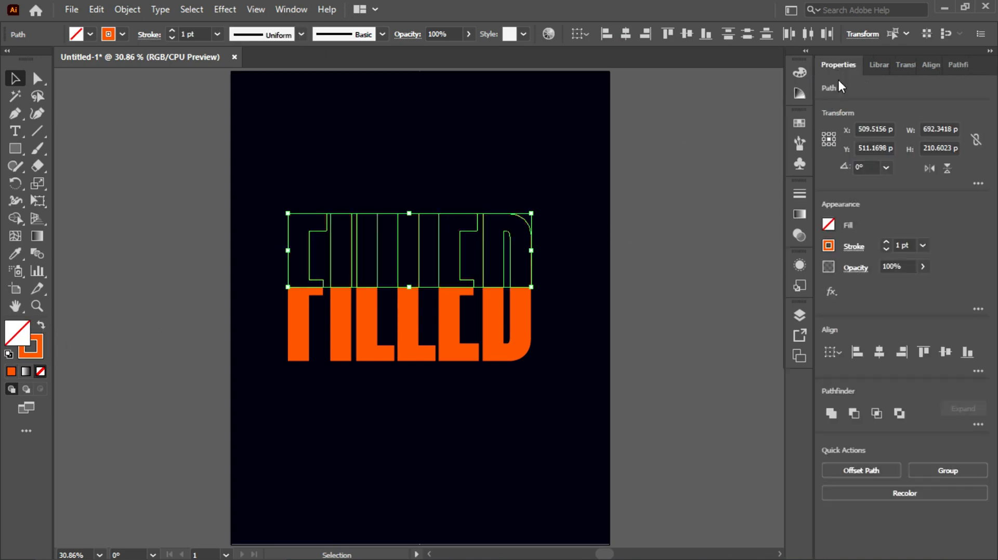
click(884, 242)
click(884, 243)
click(884, 242)
click(884, 243)
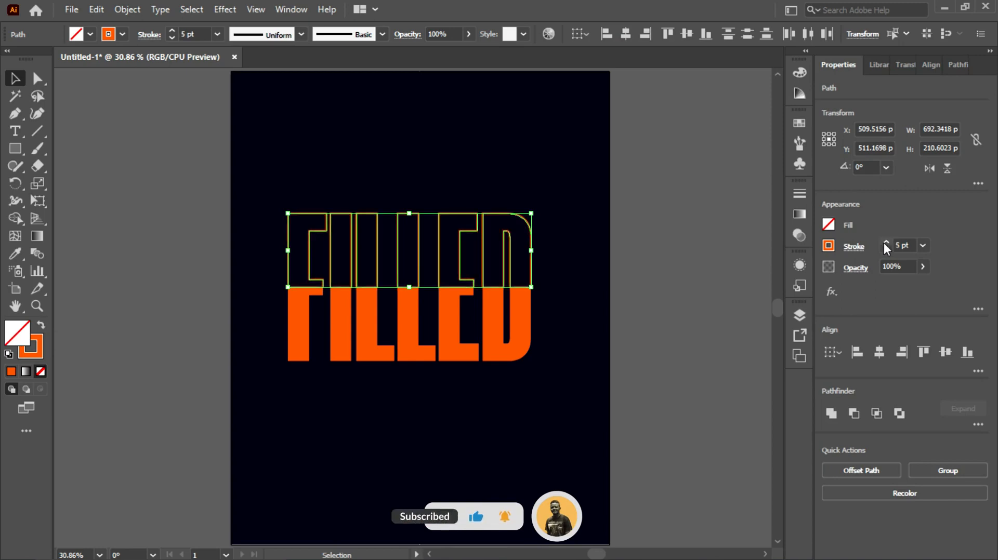
click(635, 239)
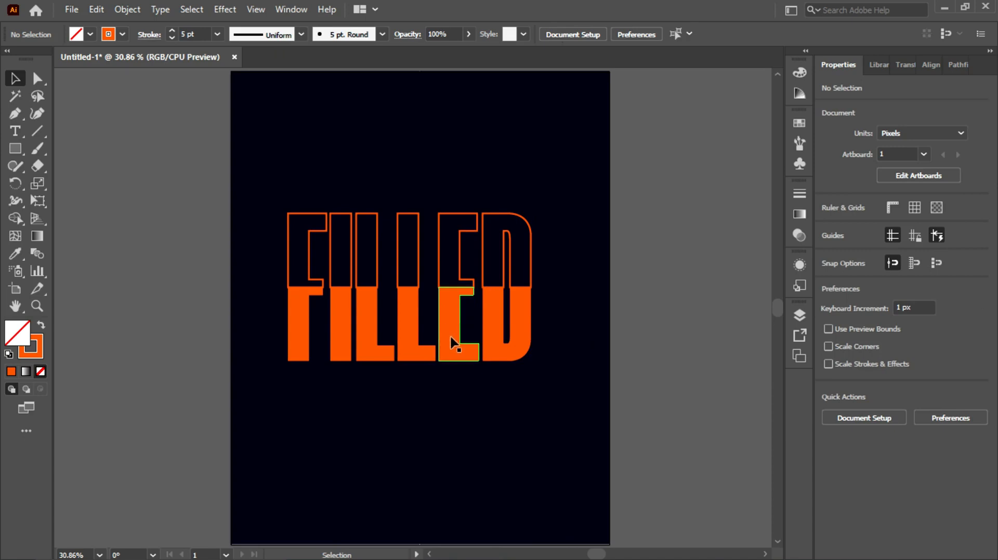
Step: Set the upper letter halves' stroke weight to 7 pt and align the stroke to the inside
drag(270, 214, 552, 259)
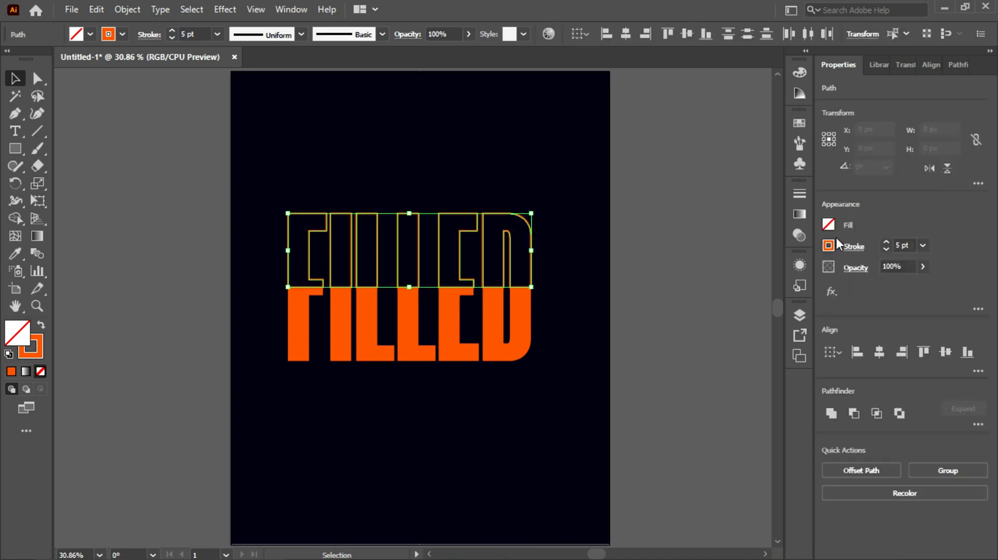
click(886, 243)
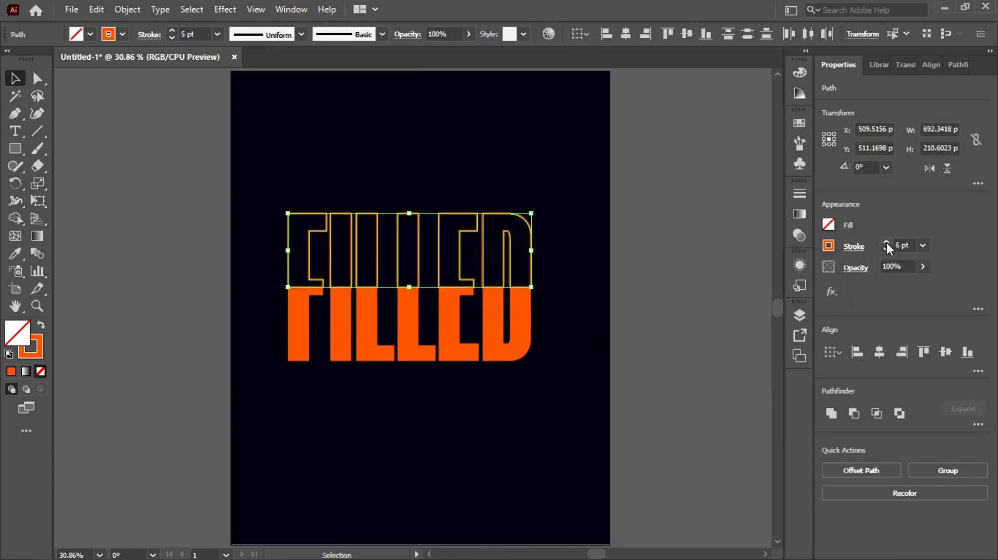
click(886, 243)
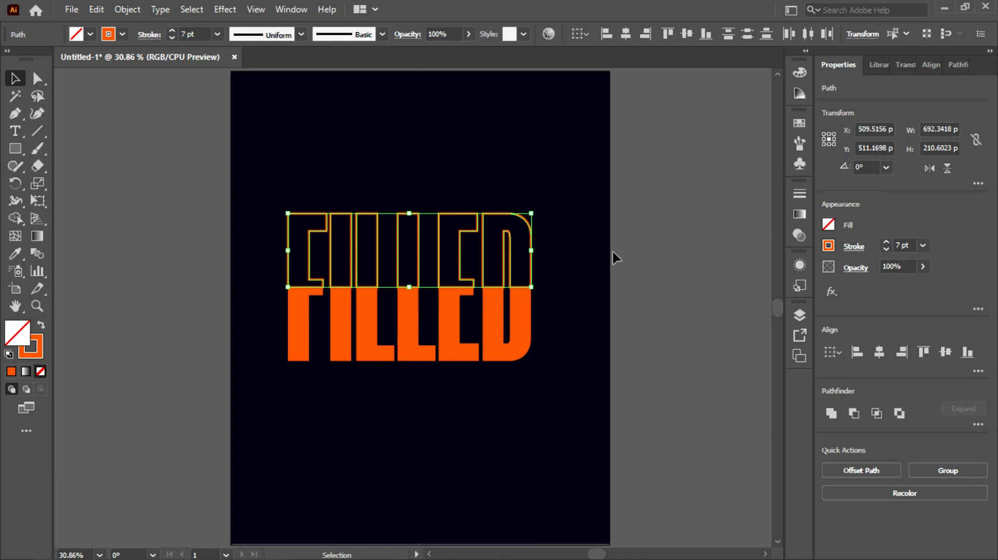
click(855, 250)
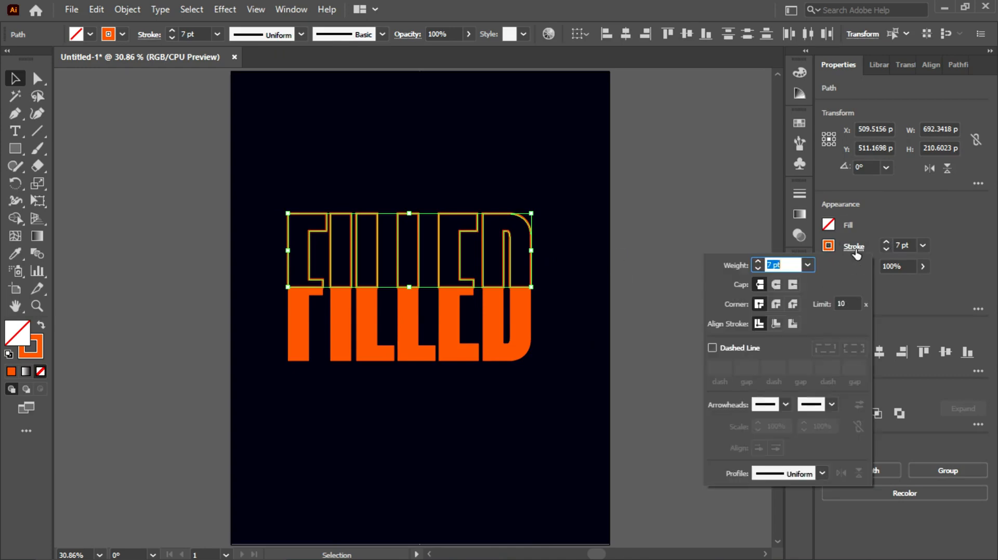
click(775, 324)
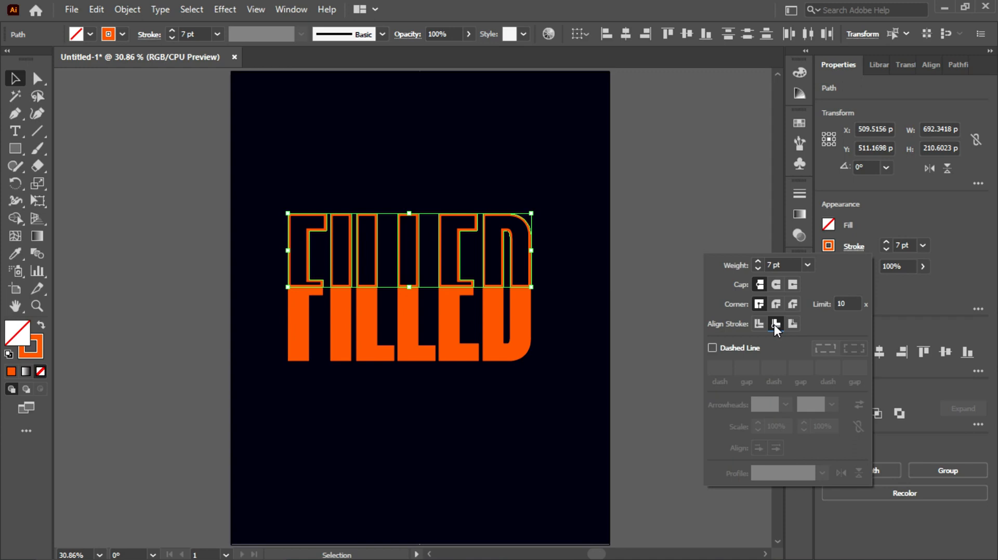
Step: Try 8 pt and 6 pt stroke weights on the upper letter outlines and return them to 7 pt
click(887, 242)
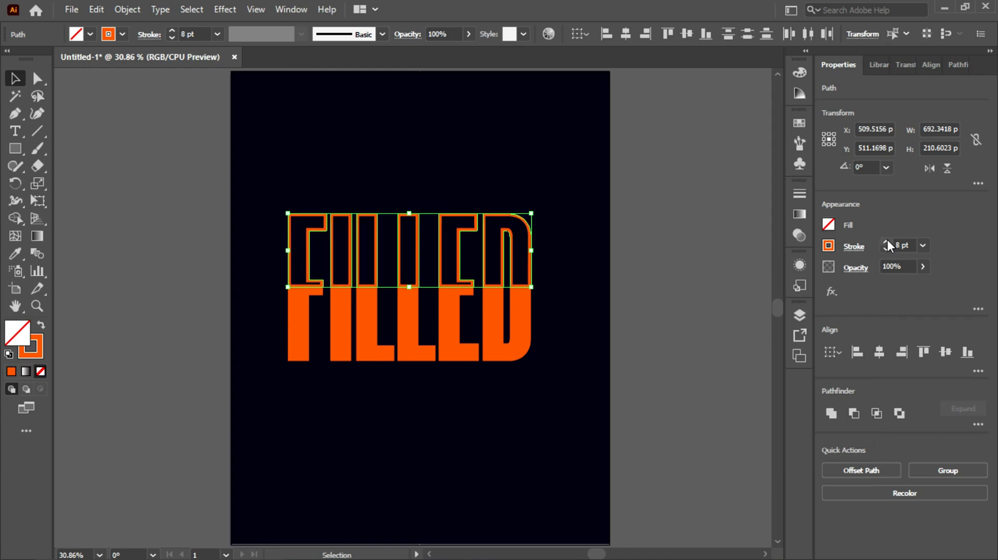
click(541, 396)
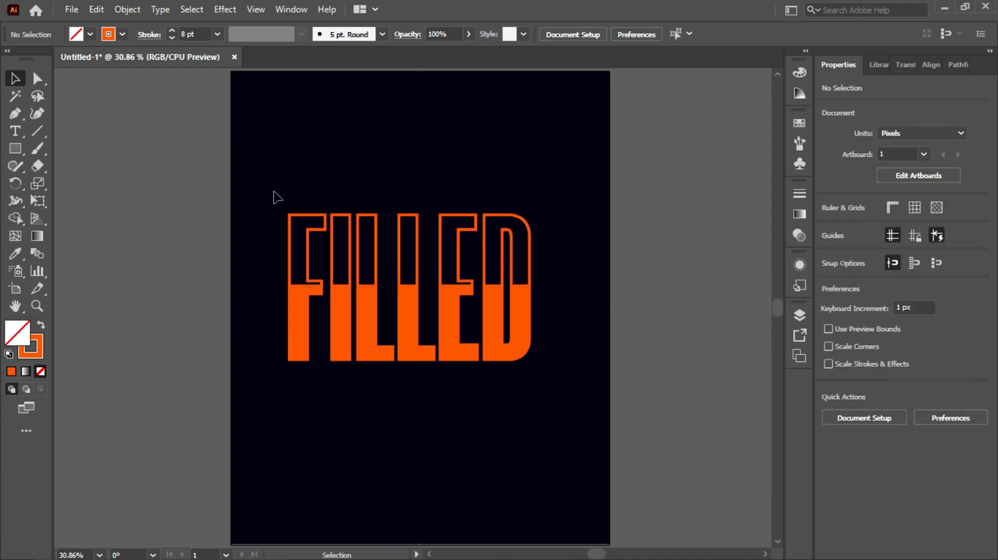
drag(262, 190, 516, 268)
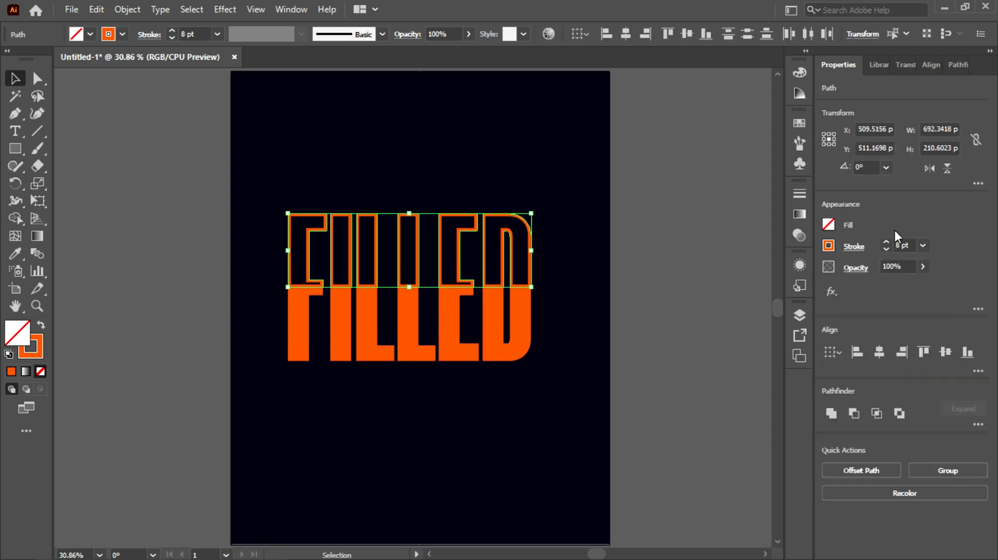
click(887, 248)
click(887, 247)
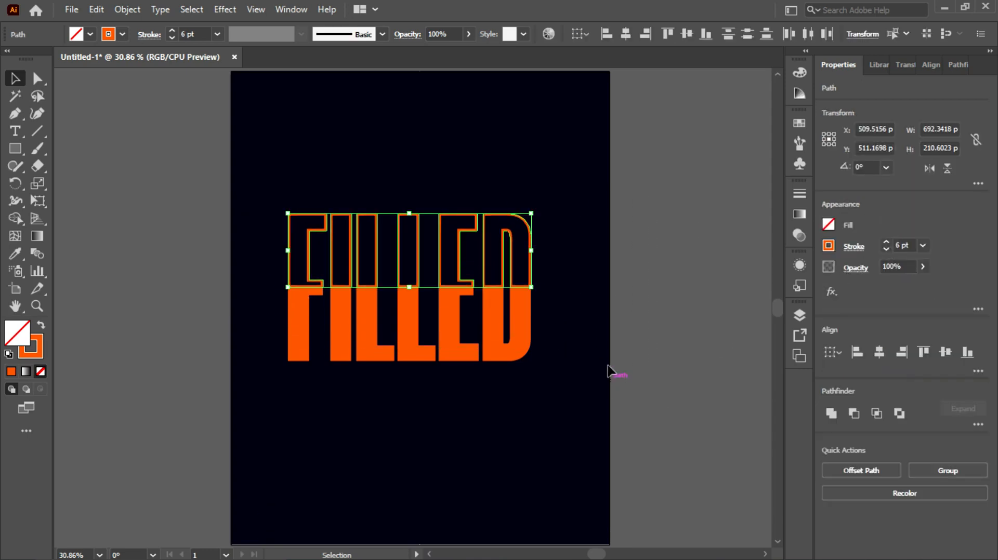
click(883, 242)
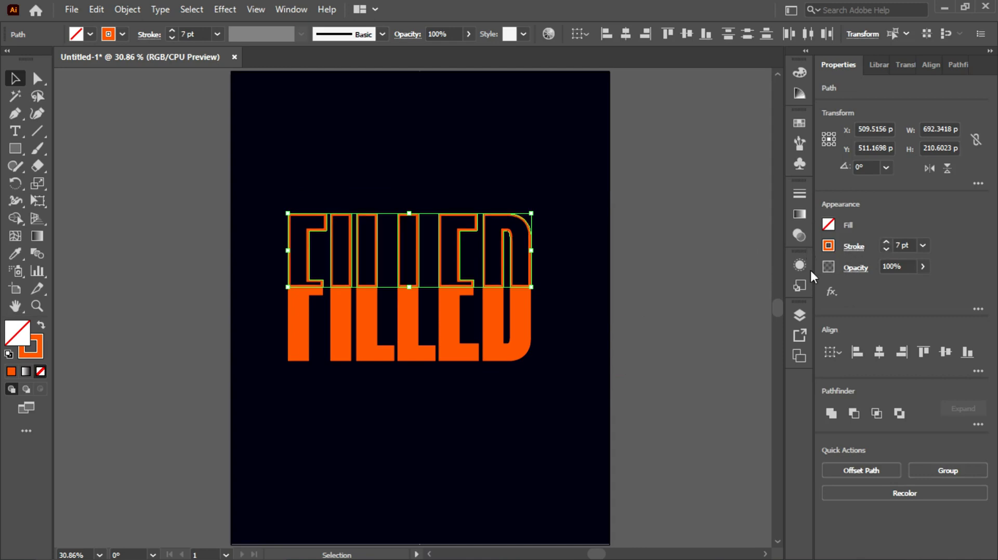
click(598, 333)
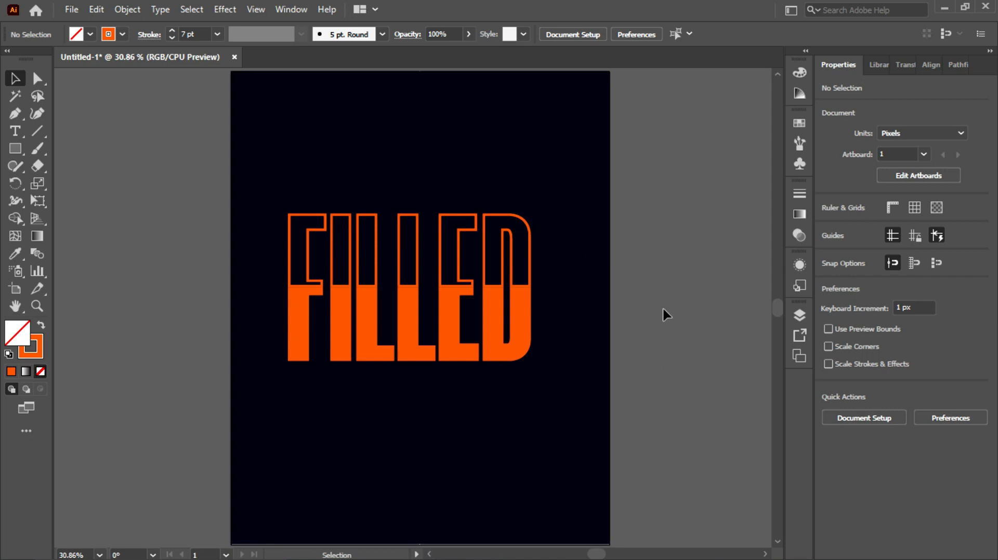
Step: Group the outlined upper halves and the filled lower halves of the FILLED lettering
drag(282, 193, 562, 396)
right_click(411, 314)
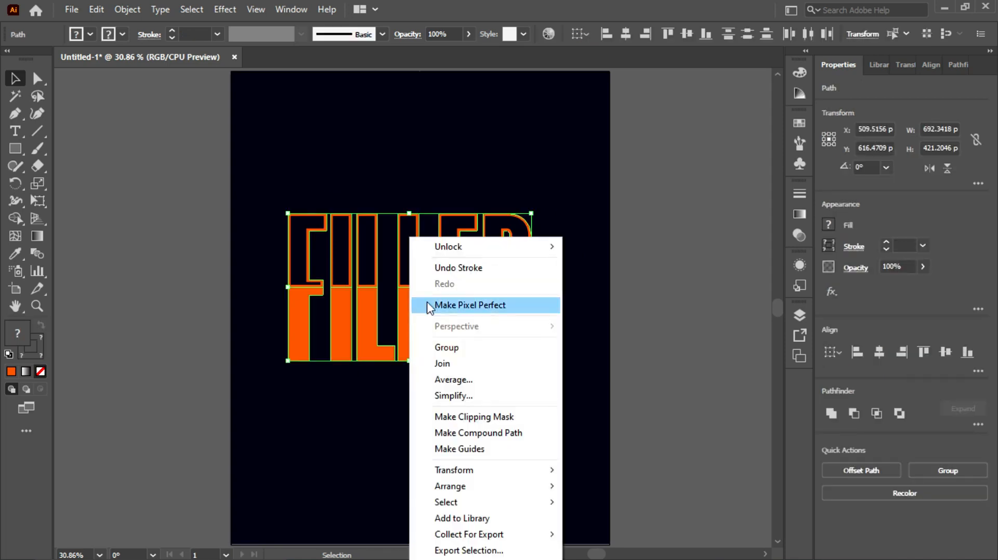
click(448, 347)
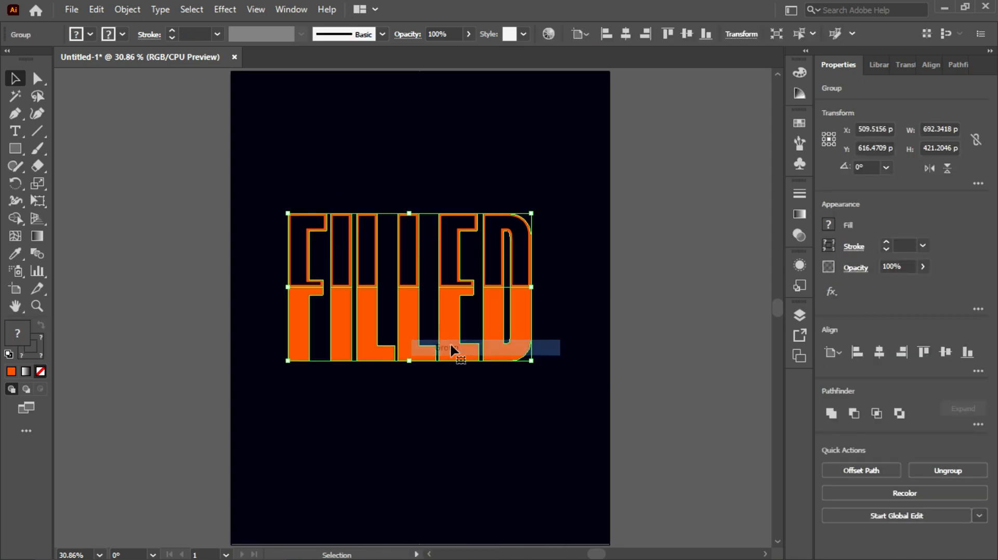
Step: Apply a 3D Rotate effect to the grouped lettering with the Isometric Top position
click(214, 11)
mouse_move(299, 96)
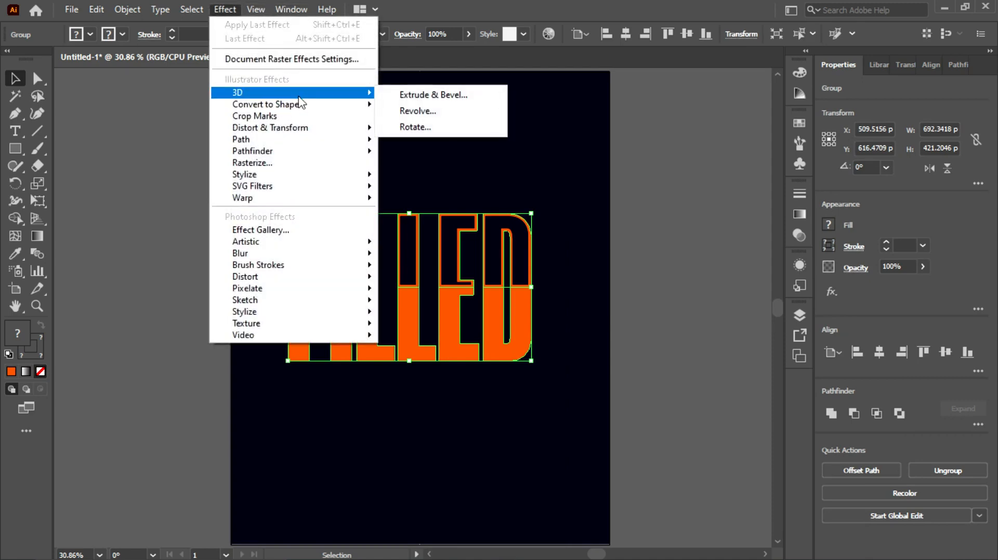
click(446, 127)
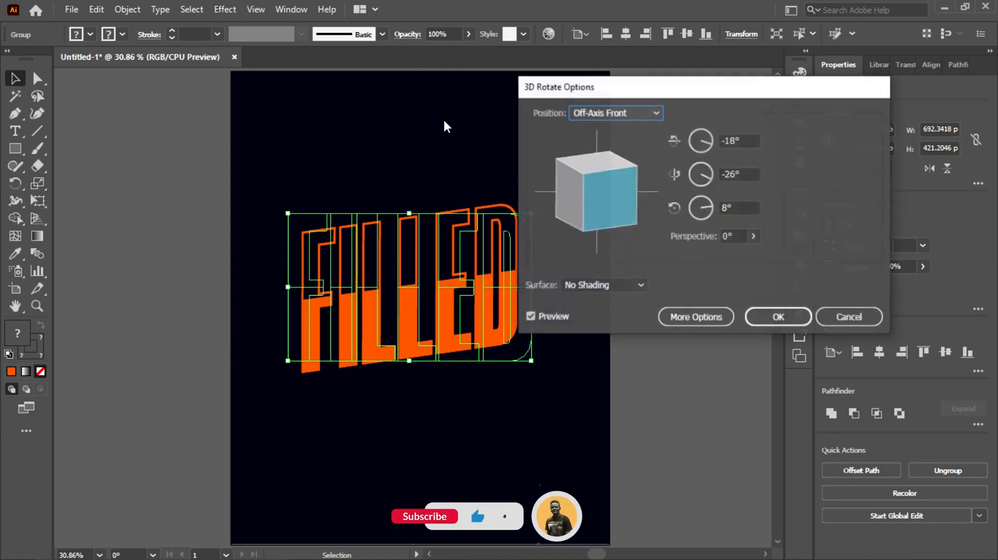
click(640, 114)
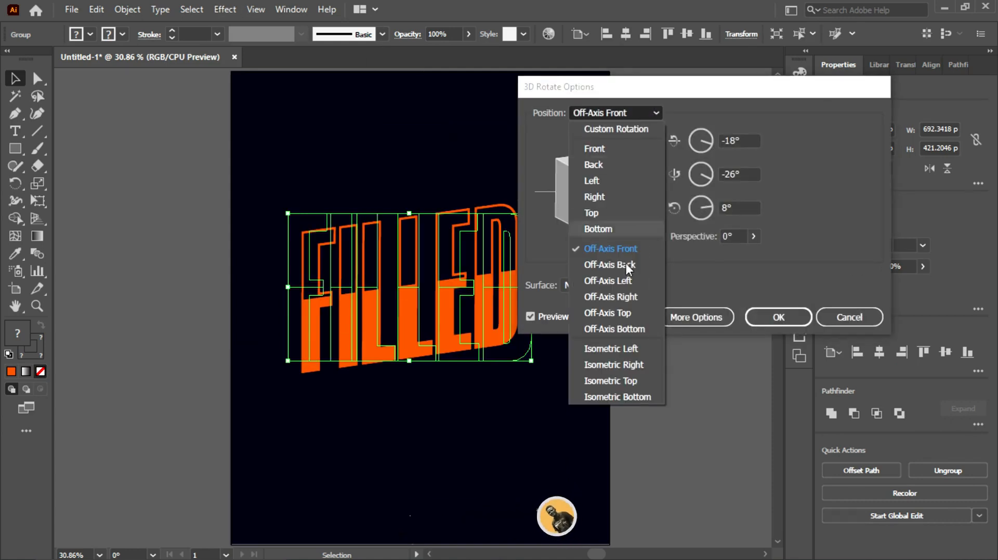
click(616, 375)
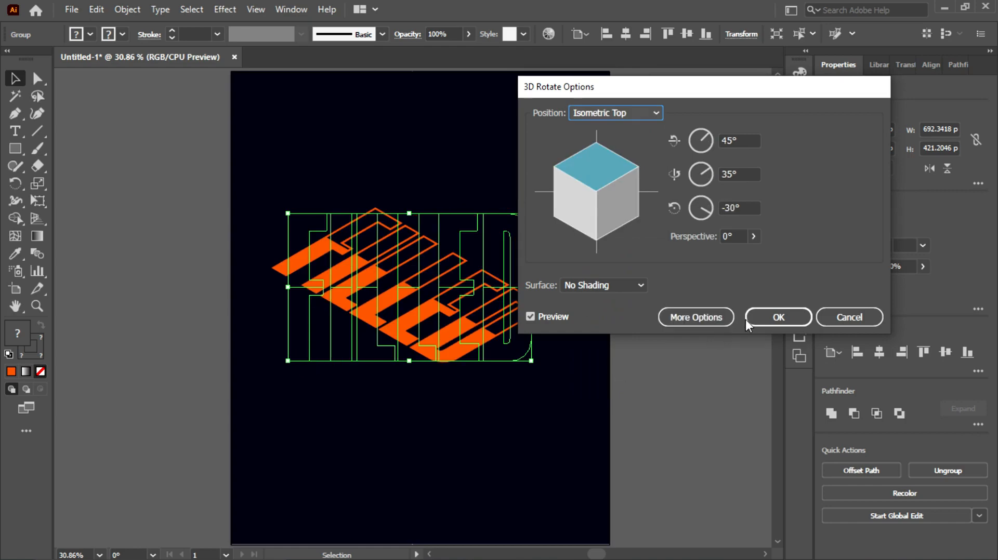
click(768, 318)
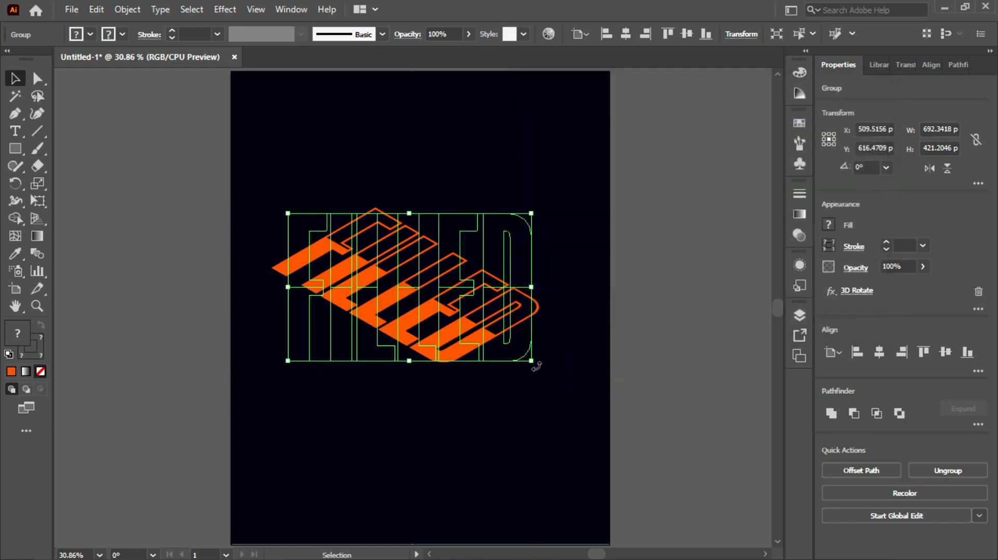
Step: Try rotating the isometric FILLED lettering by about 38°, then undo the rotation and deselect the group
drag(536, 367, 625, 264)
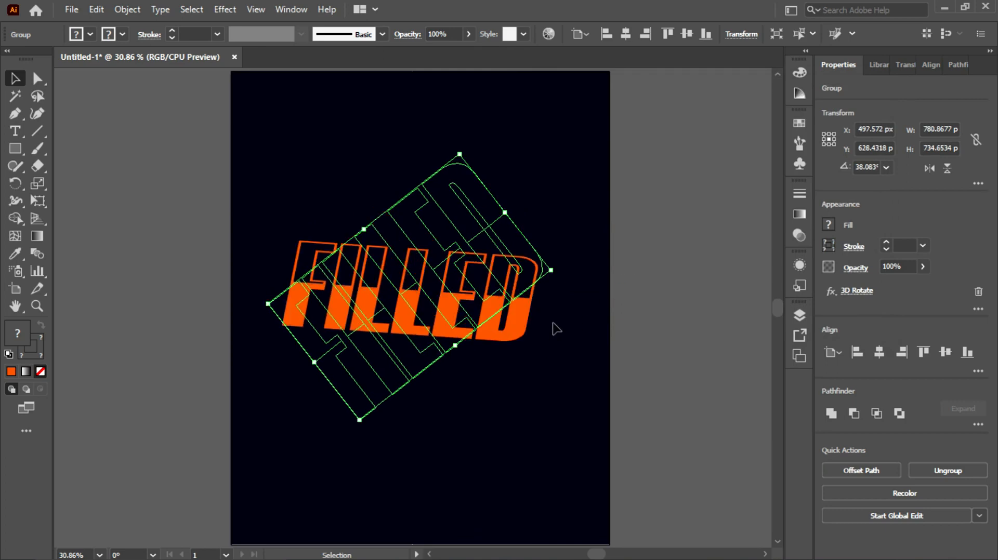
click(451, 446)
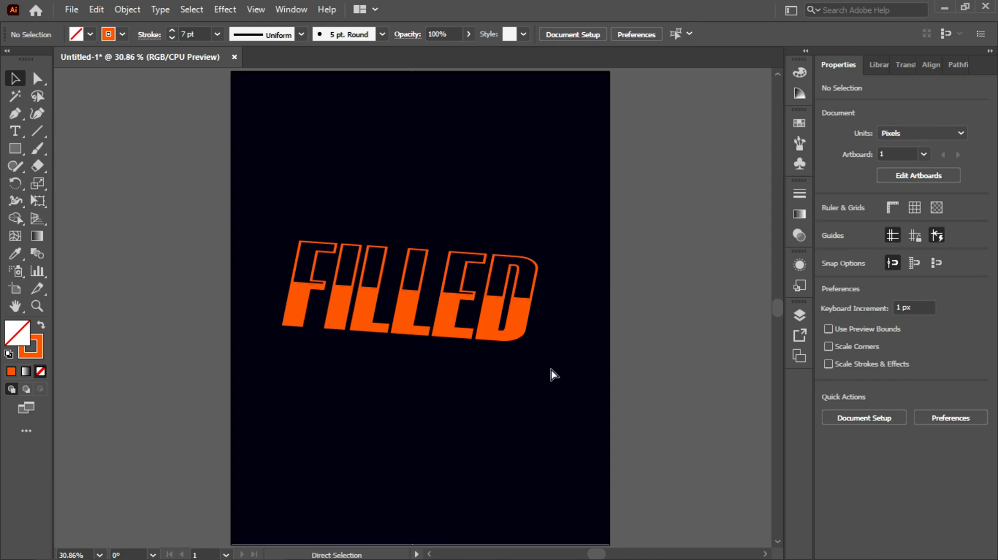
key(ctrl+z)
click(463, 421)
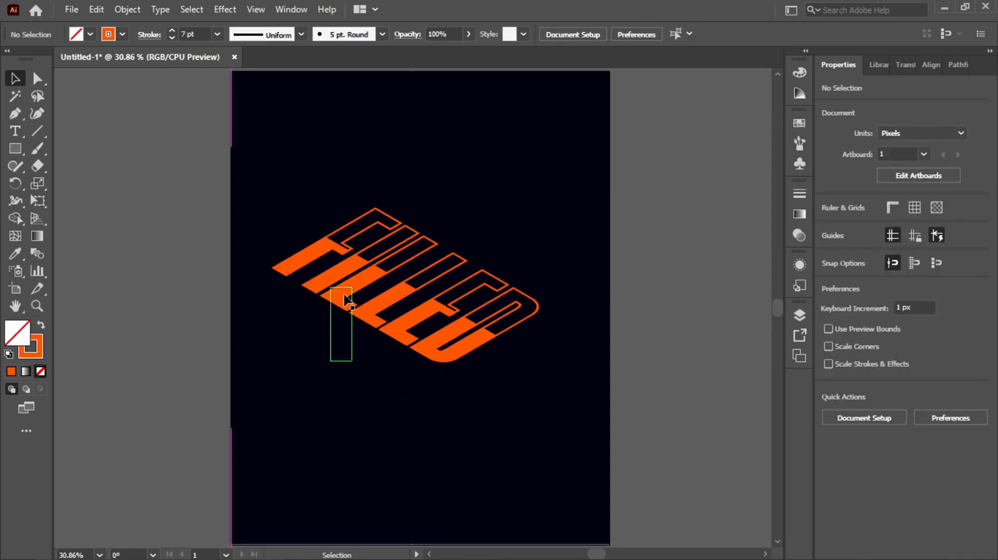
Step: Try enlarging the isometric FILLED lettering to about 757 by 460 px and start another 3D Rotate effect, then cancel the effect
drag(295, 201, 554, 372)
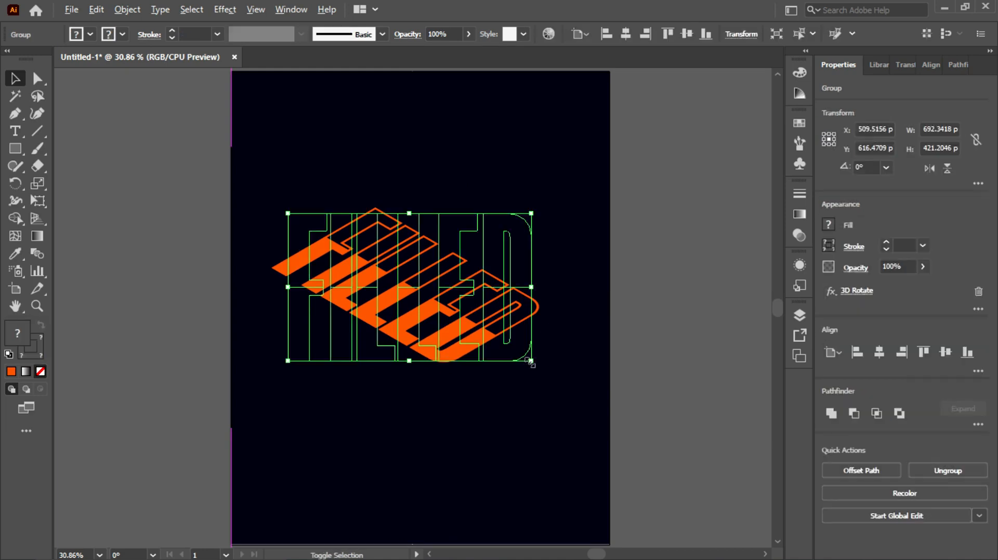
mouse_move(530, 361)
mouse_down()
mouse_move(550, 375)
mouse_move(542, 368)
mouse_up()
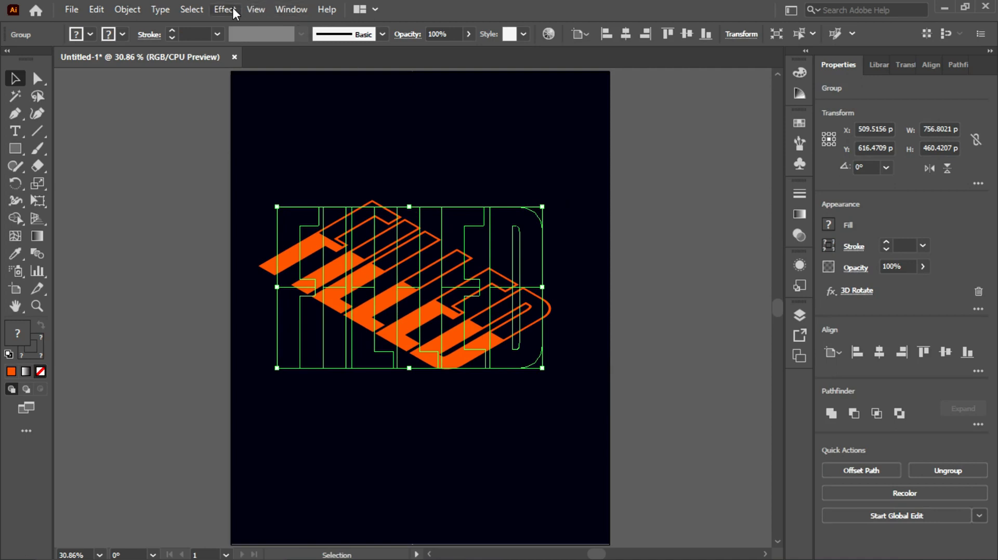
click(235, 13)
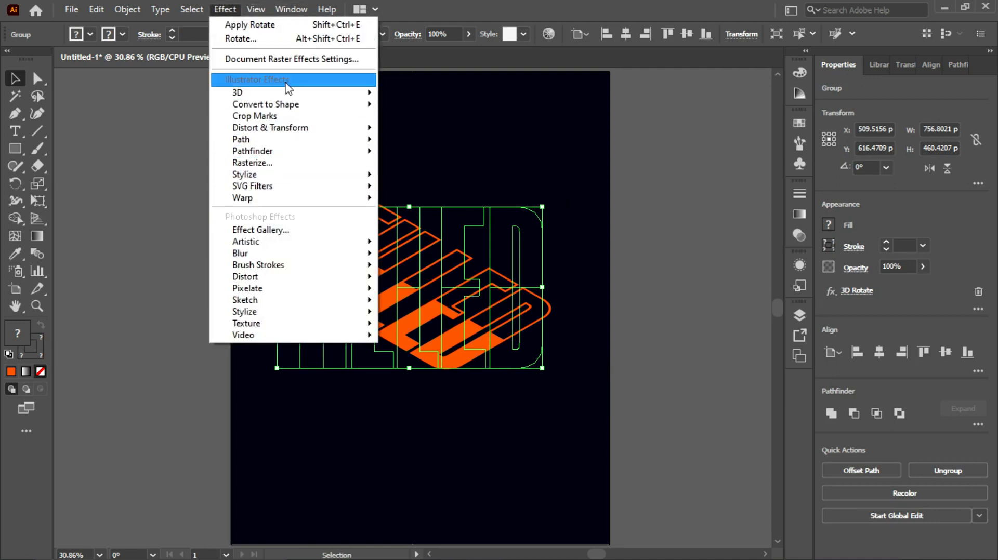
mouse_move(244, 92)
click(418, 128)
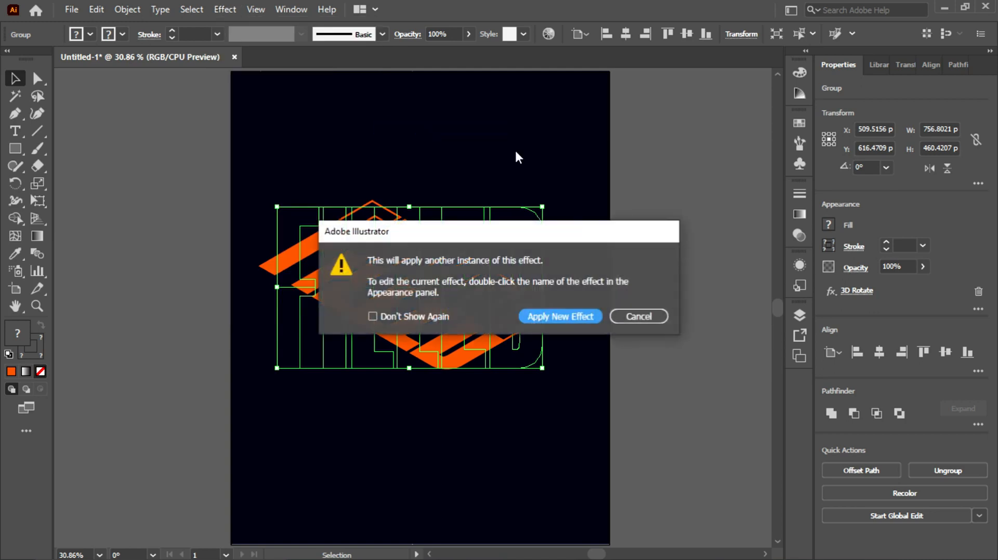
click(634, 316)
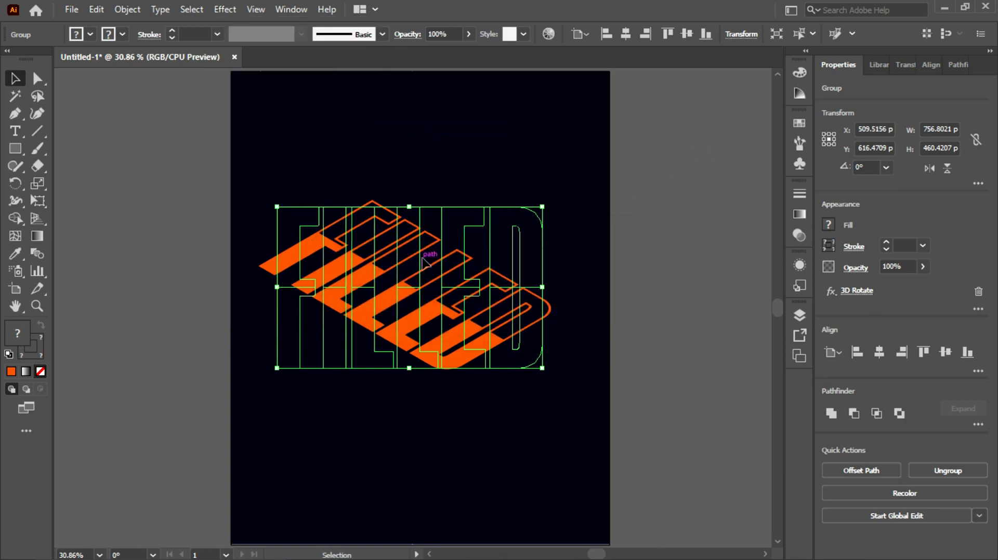
Step: Undo the enlargement and the 3D Rotate effect on the FILLED lettering, then deselect it
key(ctrl+z)
key(ctrl+z)
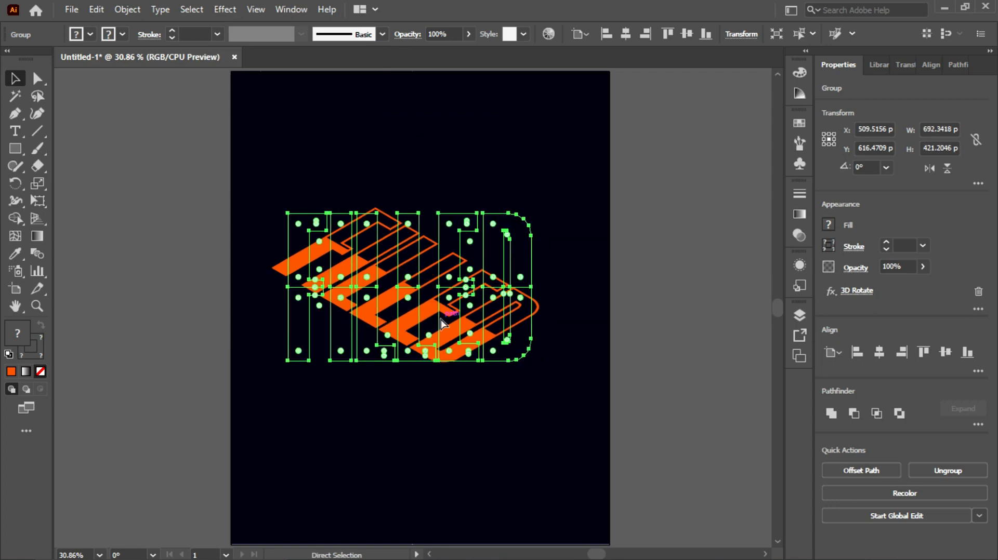
click(465, 428)
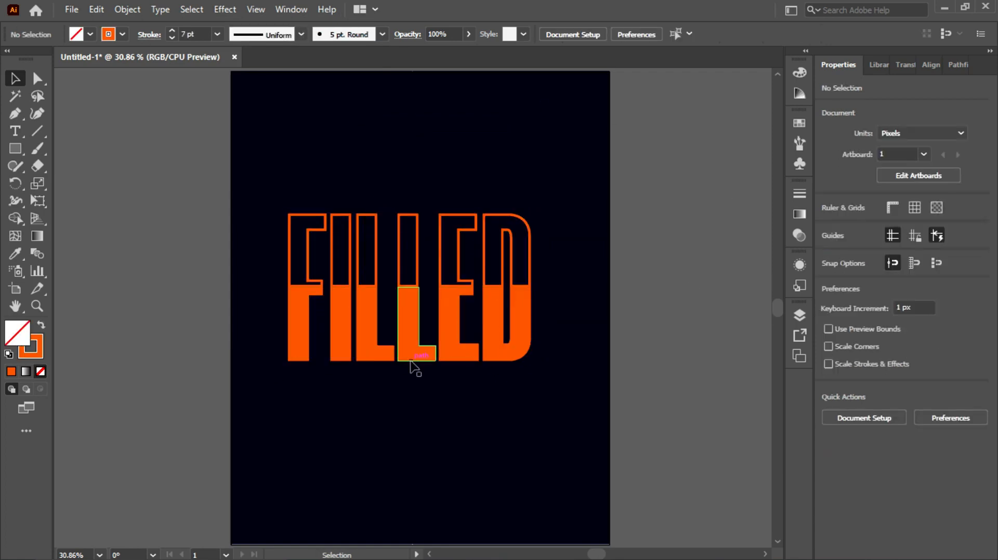